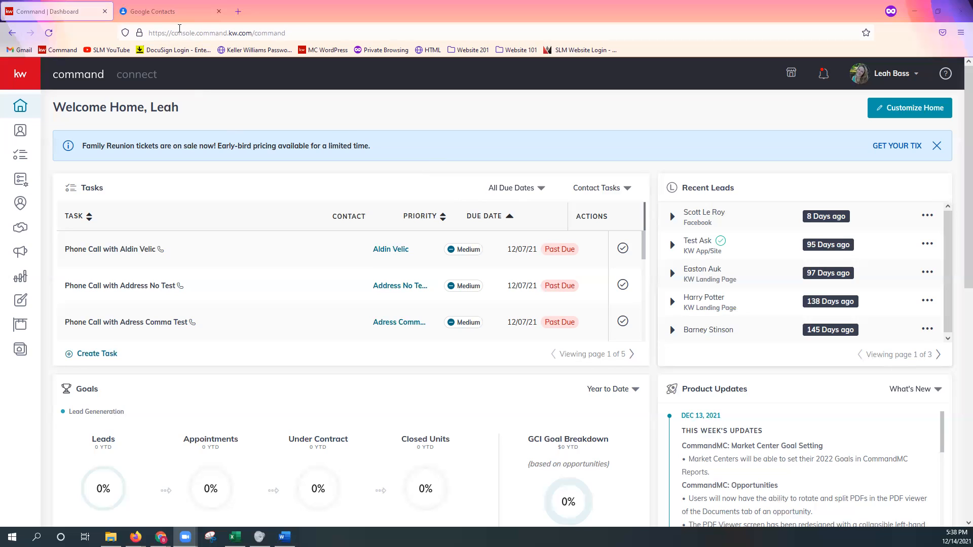
Switch to the Google Contacts page and look over the list of contacts
click(170, 11)
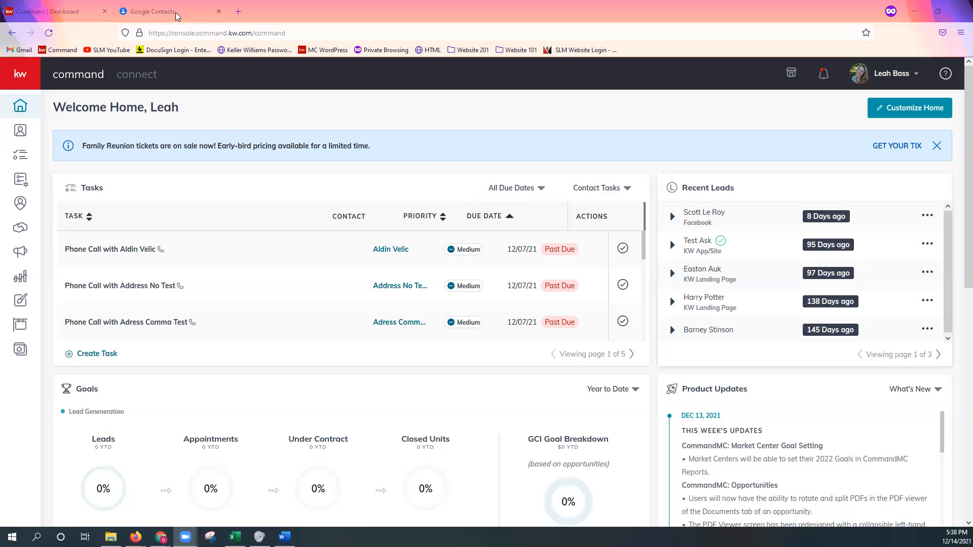
click(176, 12)
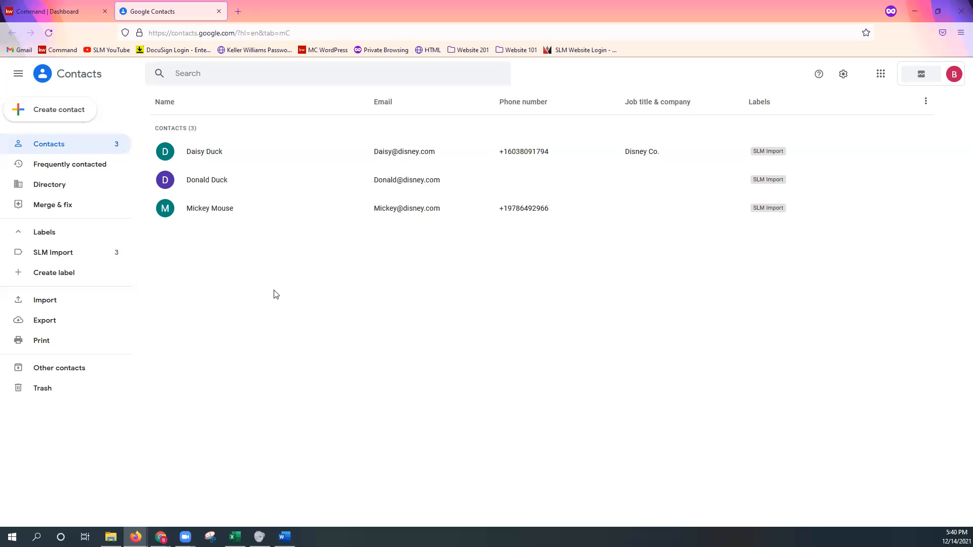
Return to Command, open the KW MarketPlace and choose the agent's own individual profile as the purchasing account
click(60, 14)
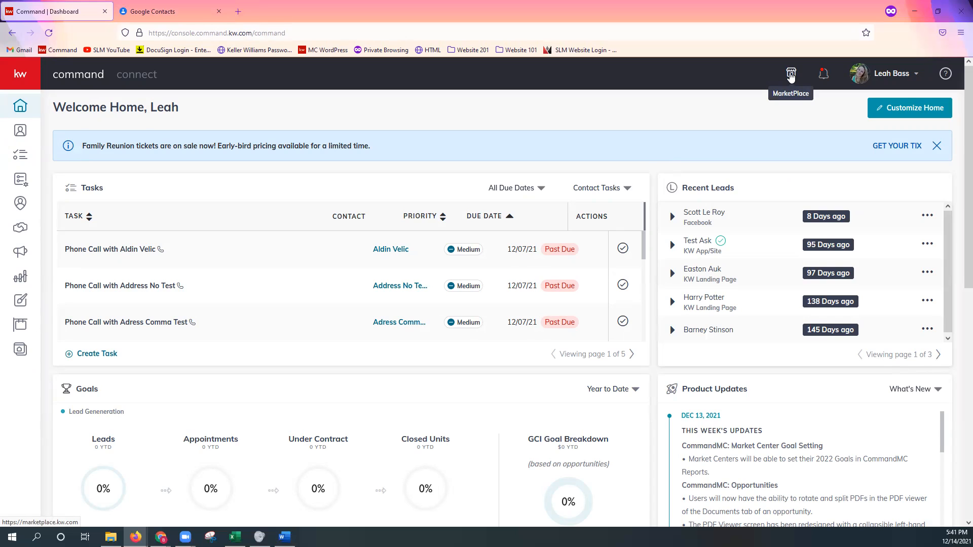
click(790, 76)
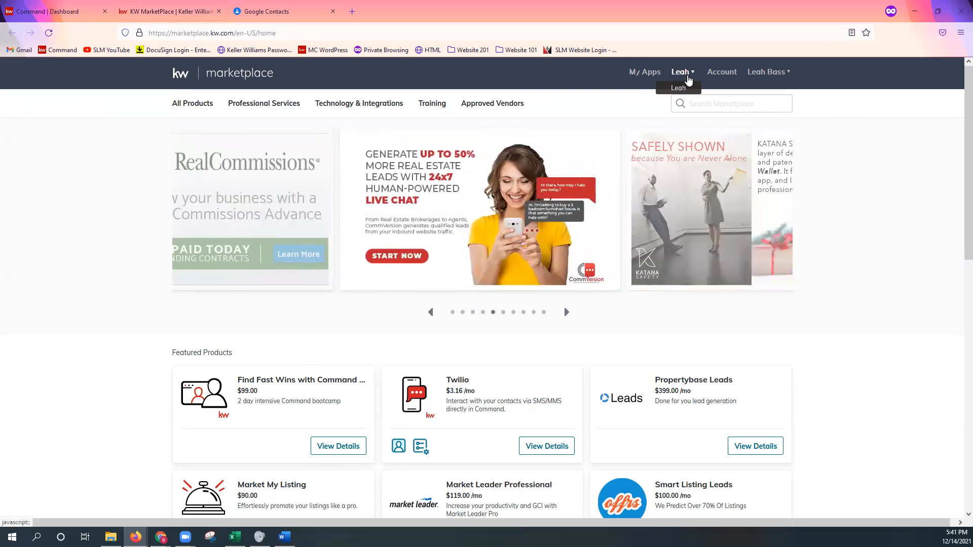
click(690, 74)
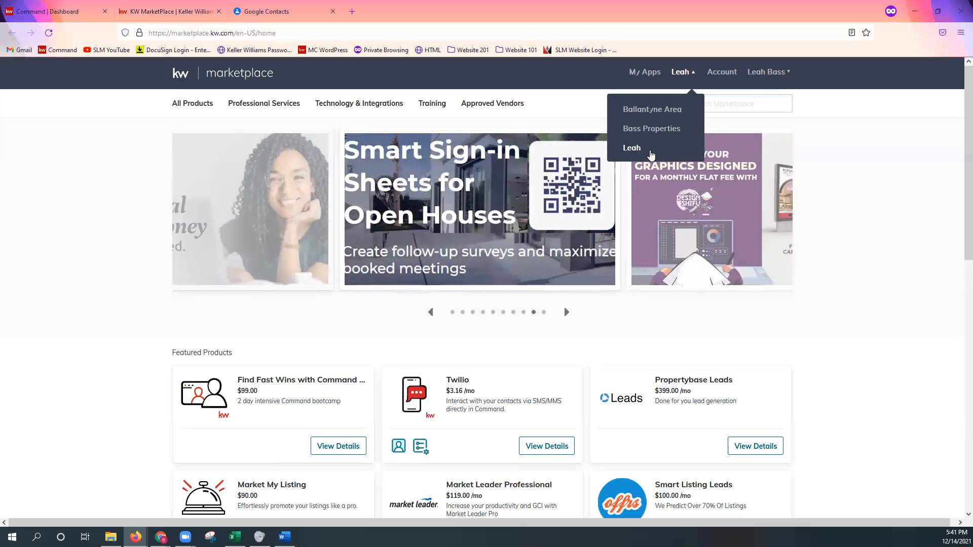
click(656, 152)
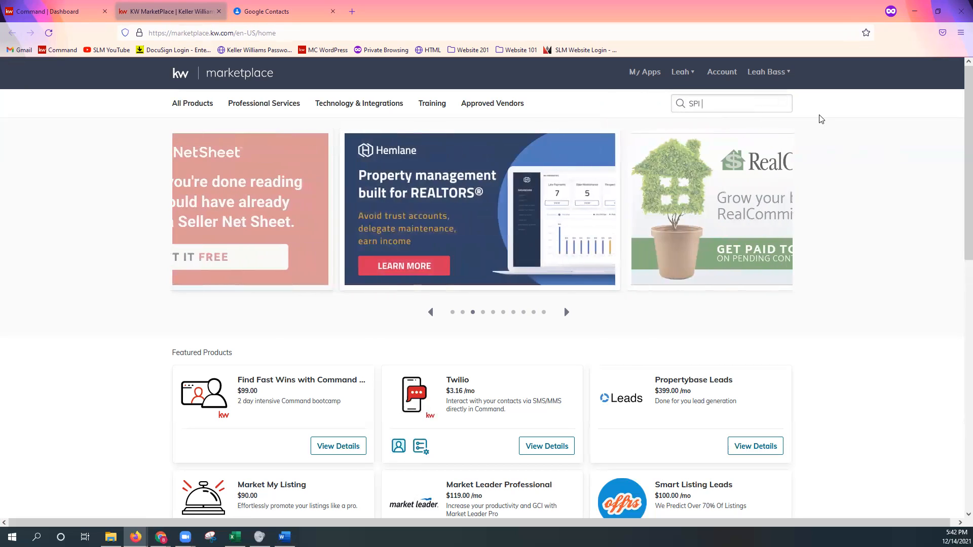
Search the marketplace for "Api Nation"
text(Api Nation)
key(Return)
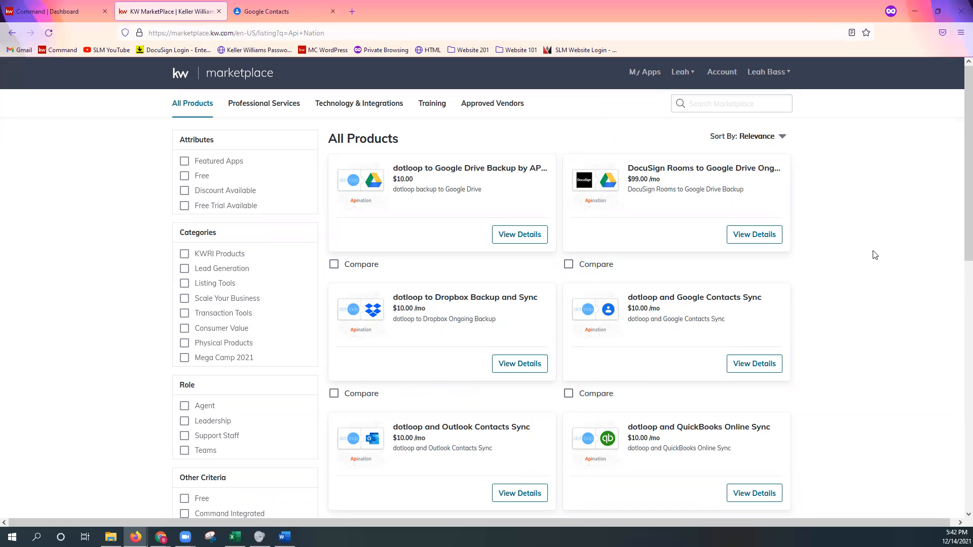
Look through all three pages of search results for the available KW Command sync integrations
scroll(881, 260, down, 1)
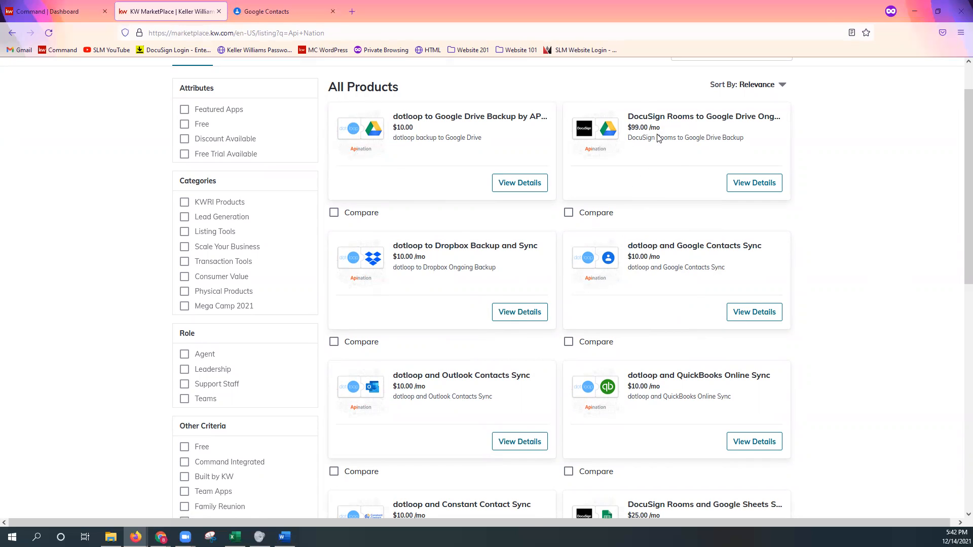
scroll(693, 279, down, 2)
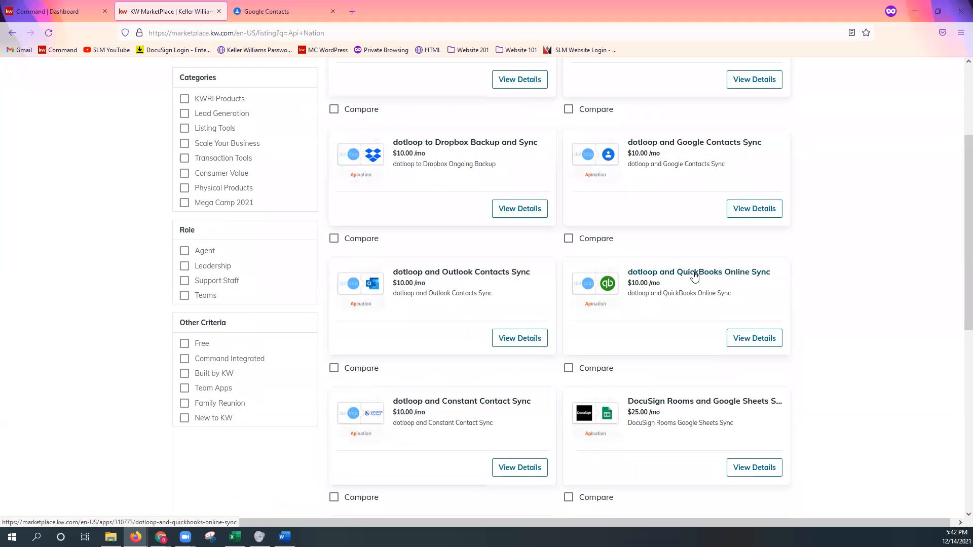
scroll(694, 276, down, 5)
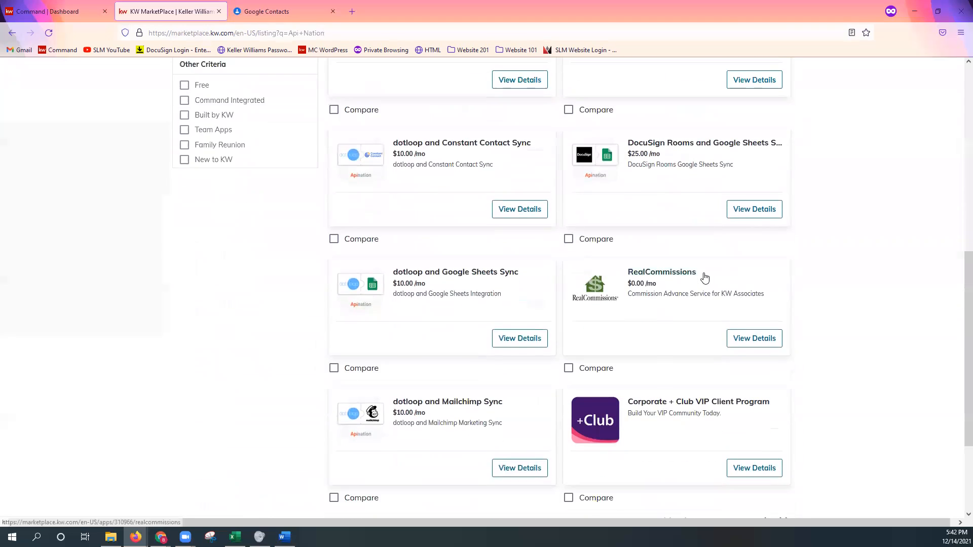
scroll(704, 277, down, 3)
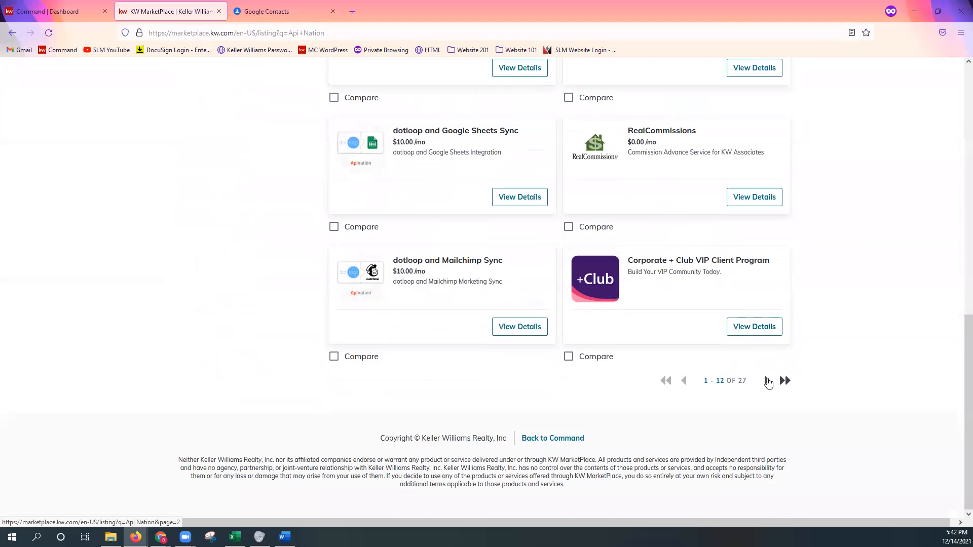
click(767, 381)
scroll(867, 360, down, 3)
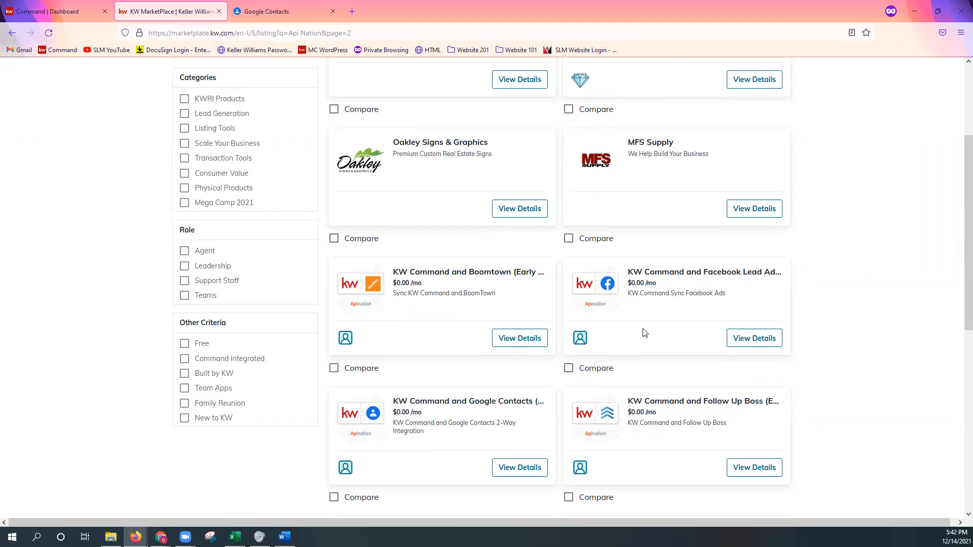
scroll(434, 443, down, 1)
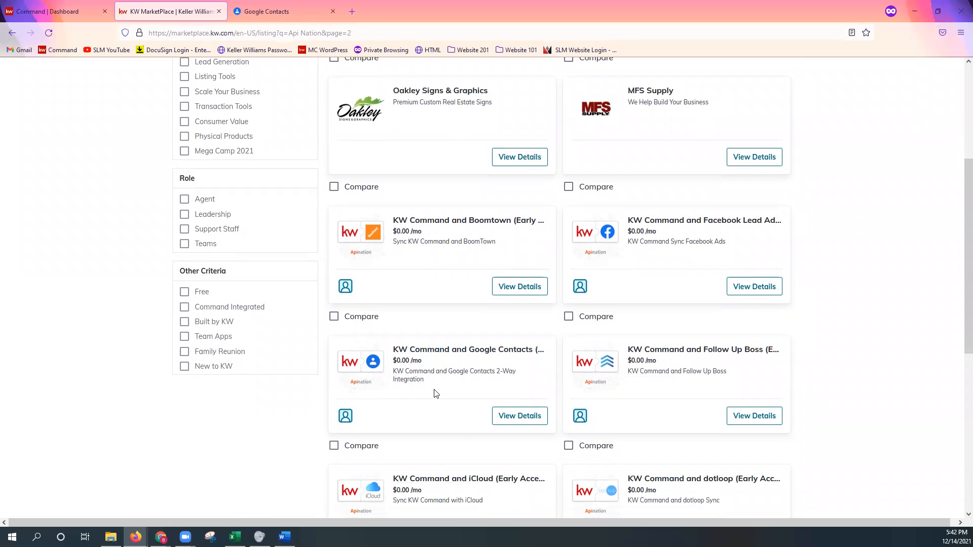
scroll(436, 393, down, 2)
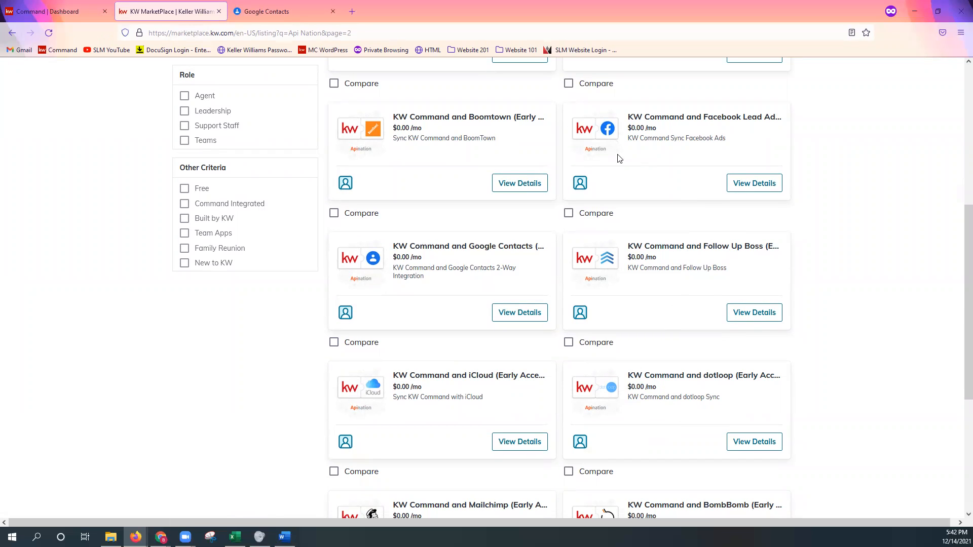
scroll(682, 254, down, 2)
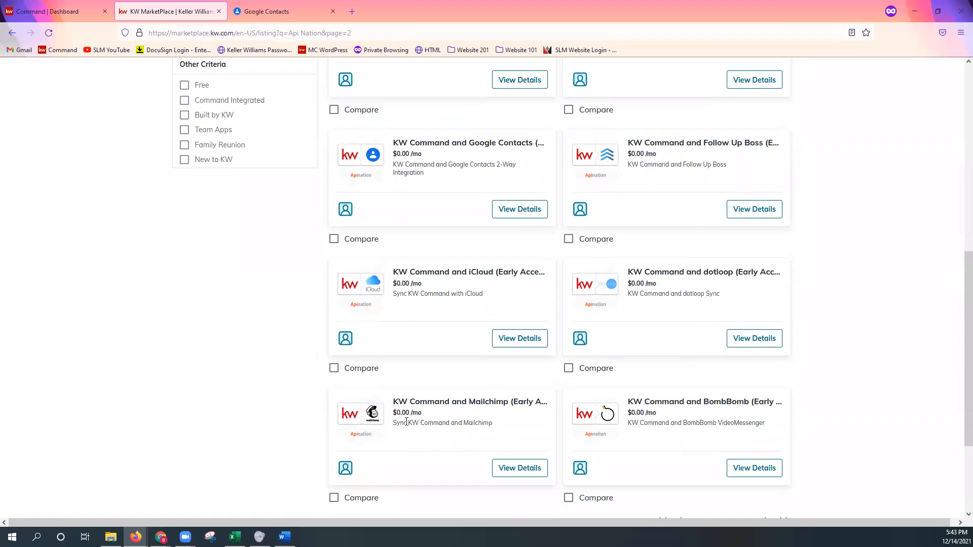
scroll(407, 422, down, 2)
click(767, 420)
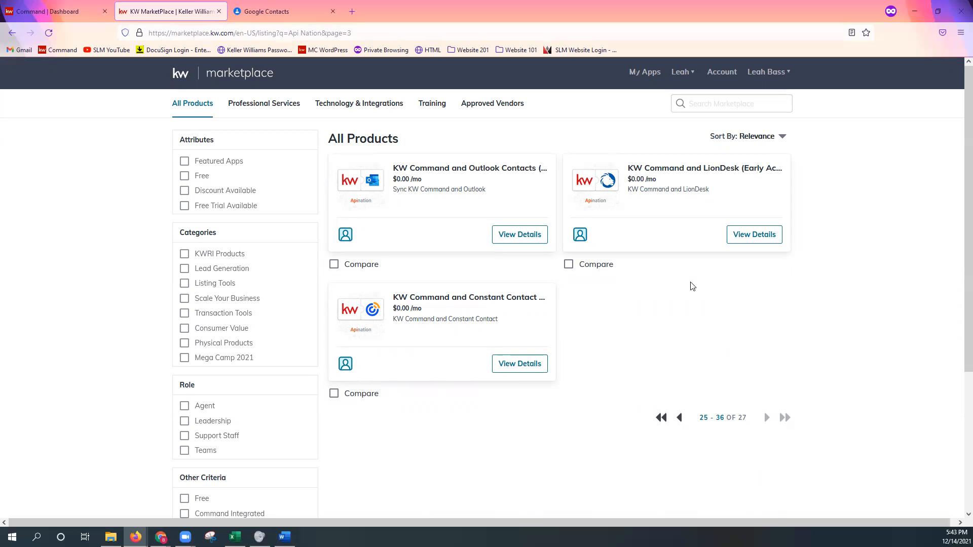
Go back to the second results page and view the details of KW Command and Google Contacts (Early Access)
click(680, 418)
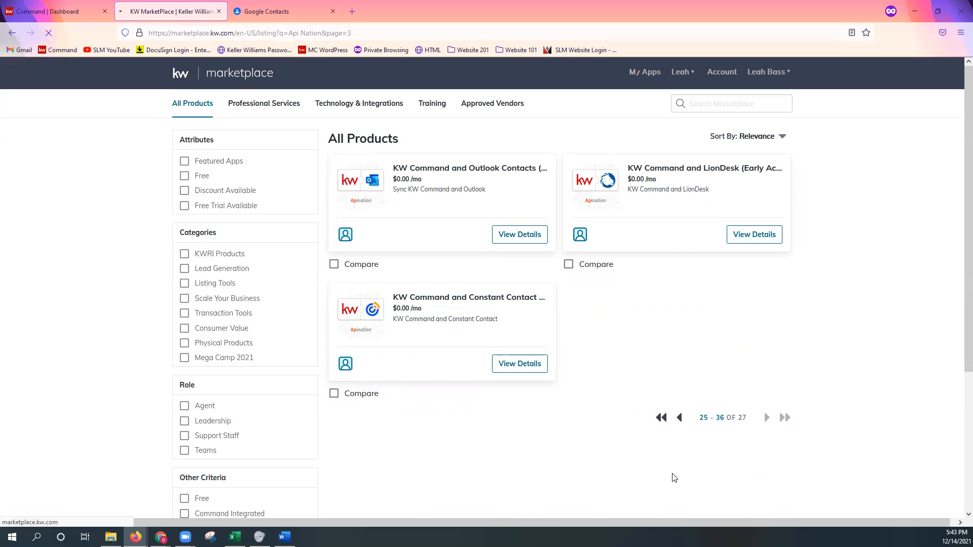
scroll(722, 435, down, 6)
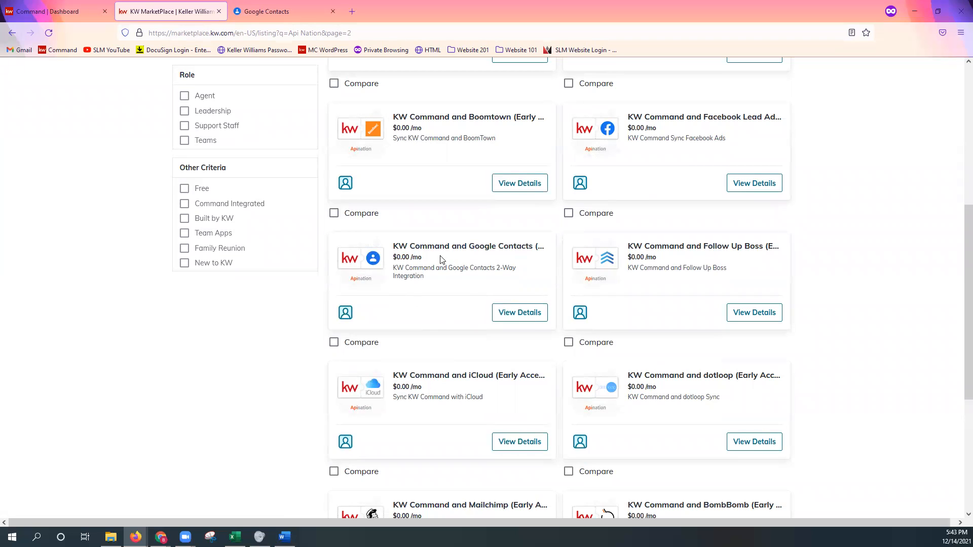
click(519, 320)
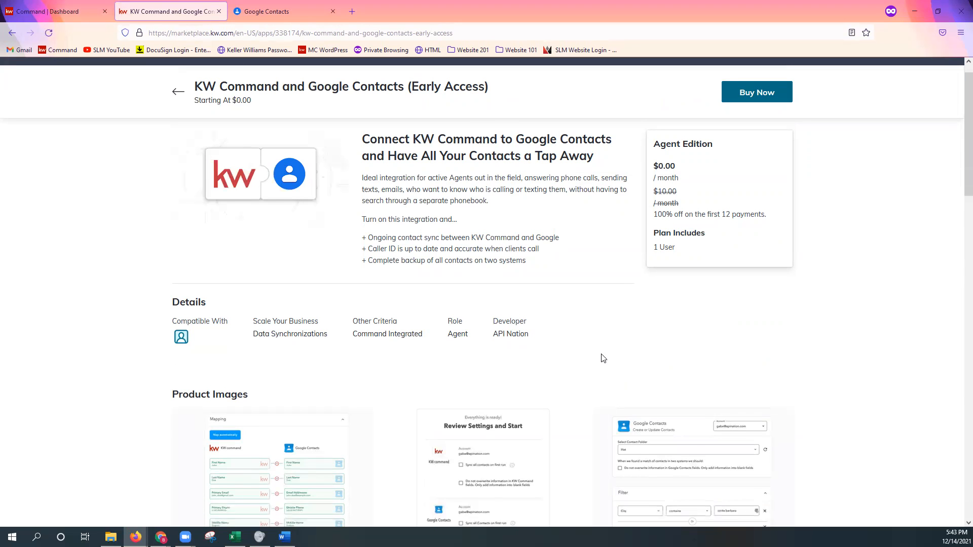
Examine the integration's description, details and product images, going through the whole image carousel
scroll(602, 358, down, 3)
scroll(489, 474, down, 2)
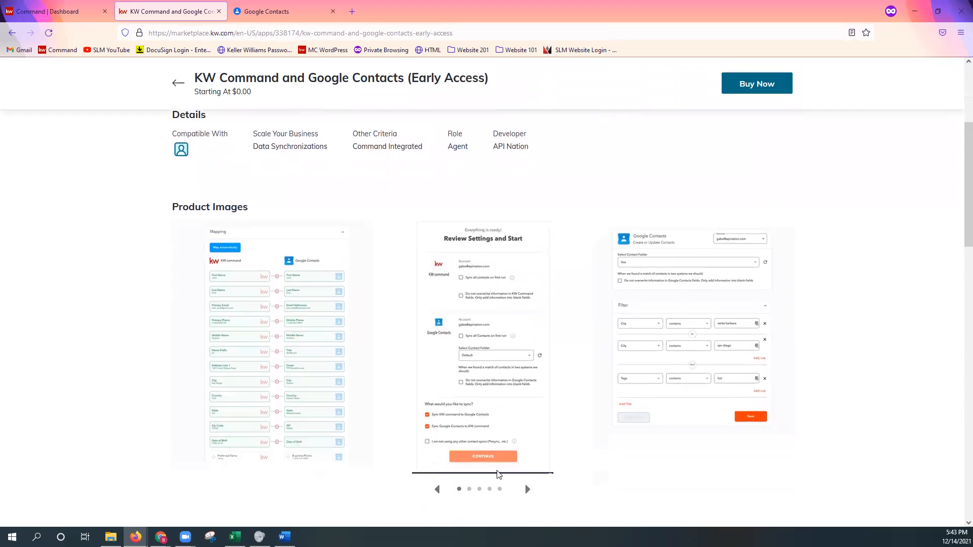
scroll(619, 445, up, 1)
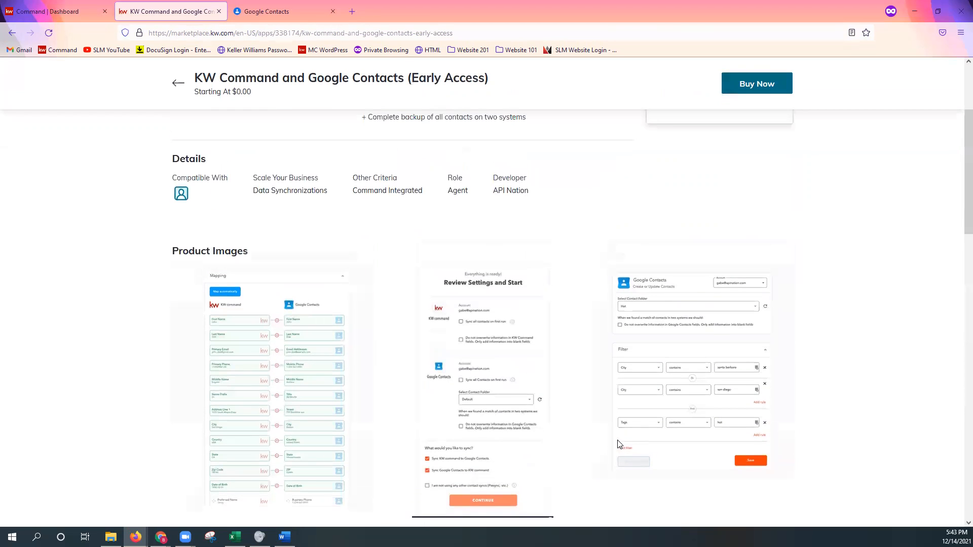
scroll(619, 444, down, 1)
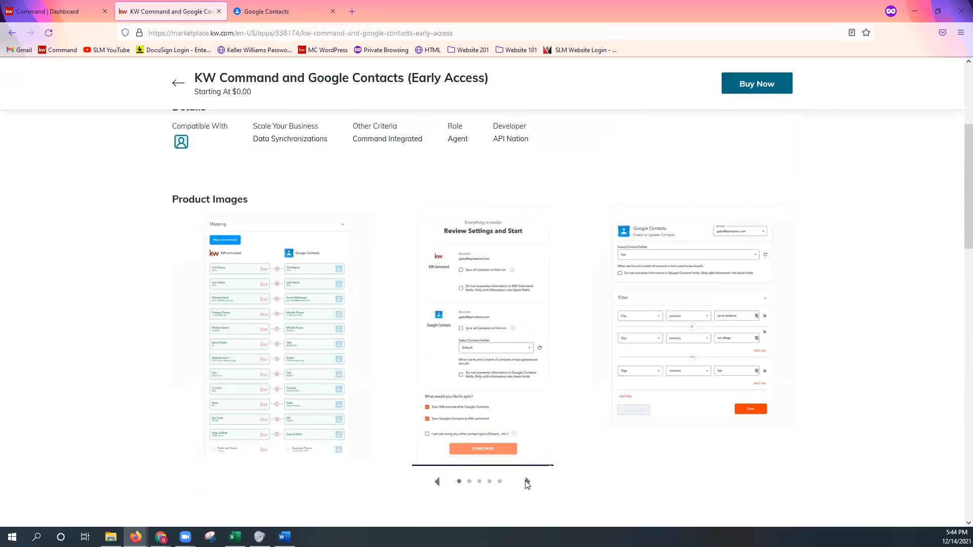
click(526, 482)
click(526, 482)
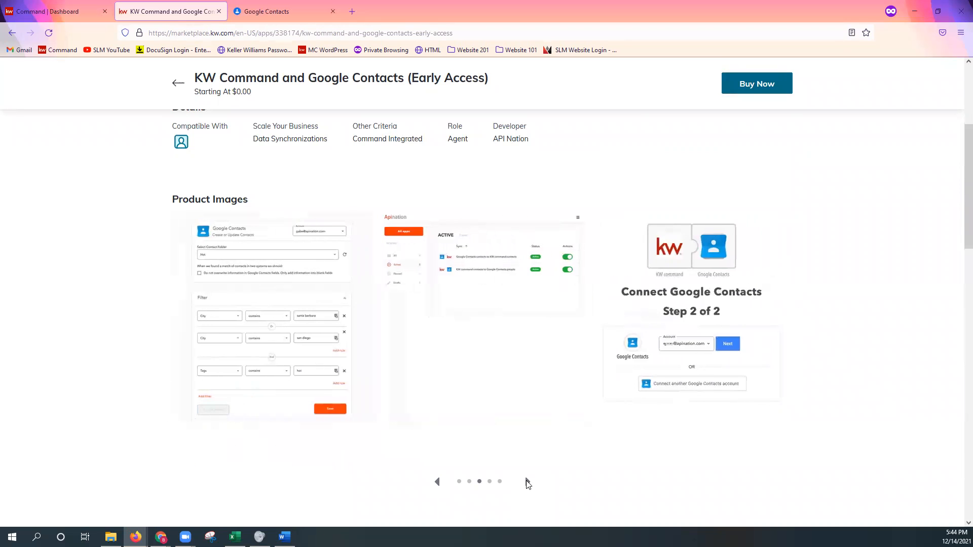
click(527, 482)
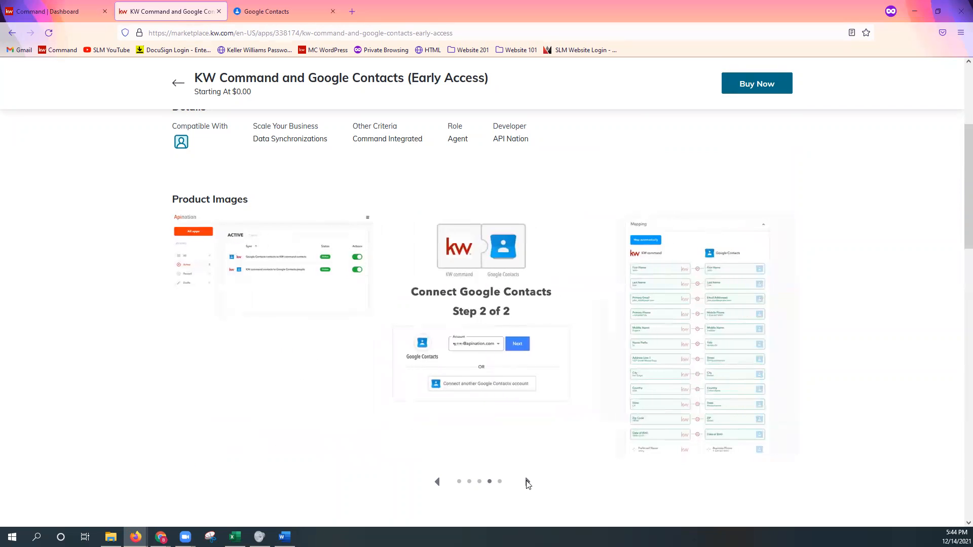
click(527, 482)
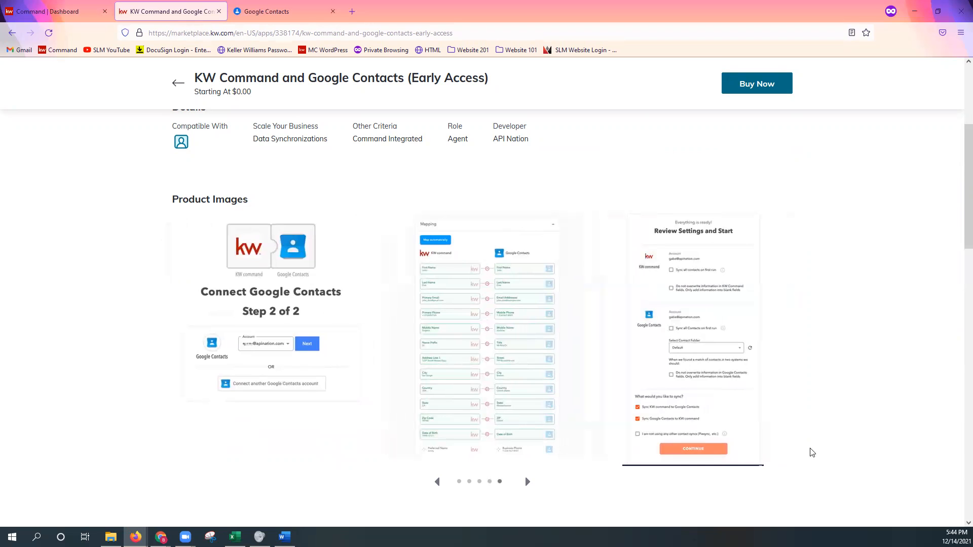
scroll(844, 450, up, 5)
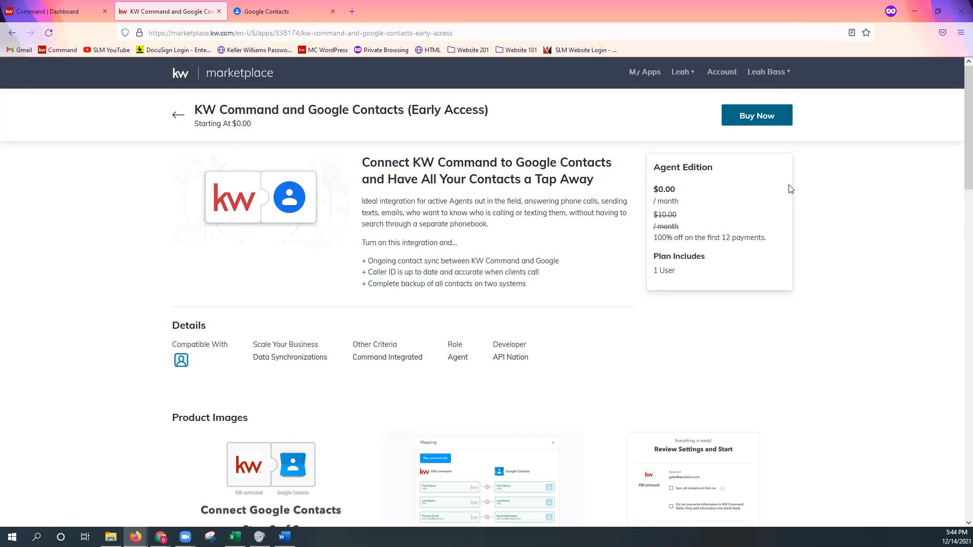
Start buying the Agent Edition of the Google Contacts integration, check the recurring discount in the cart and proceed to the purchase review
click(770, 127)
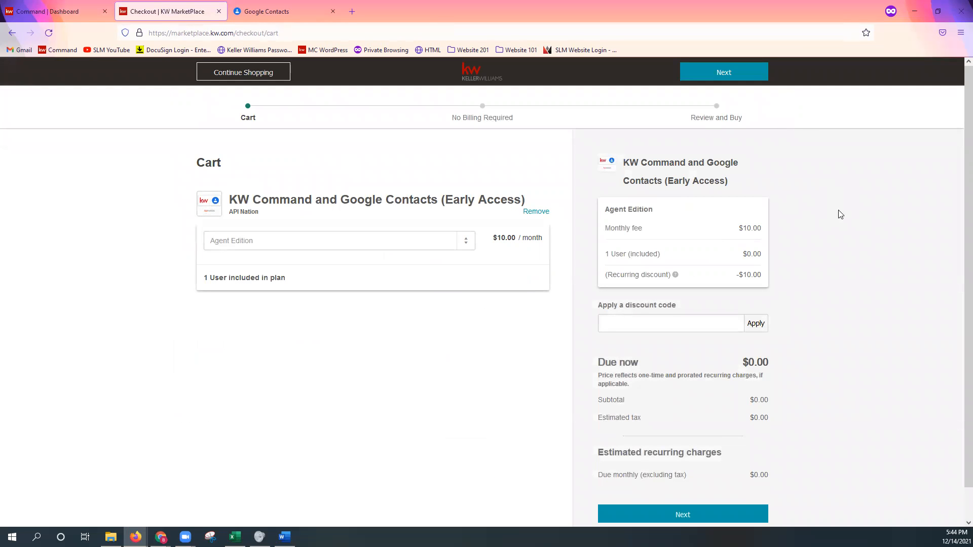
scroll(820, 225, down, 1)
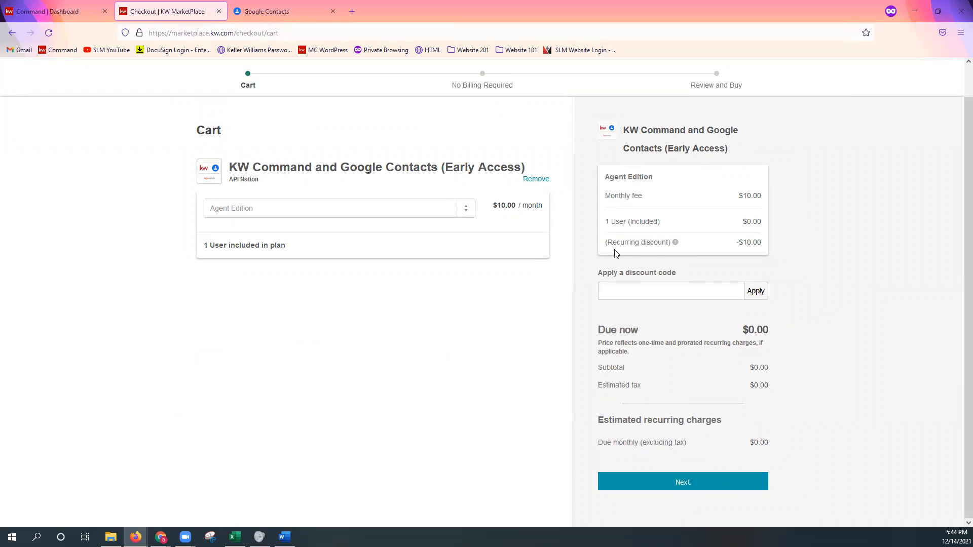
drag(604, 247, 767, 249)
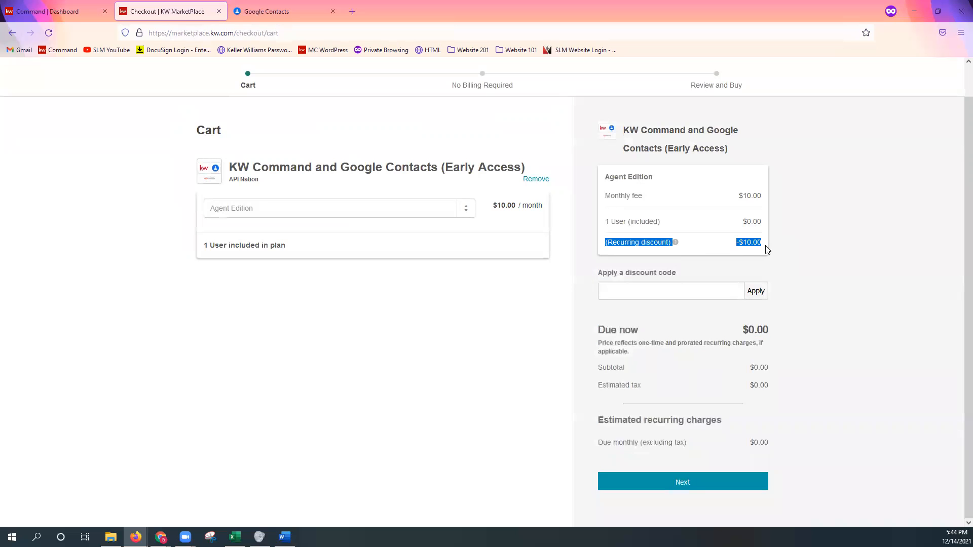
click(816, 427)
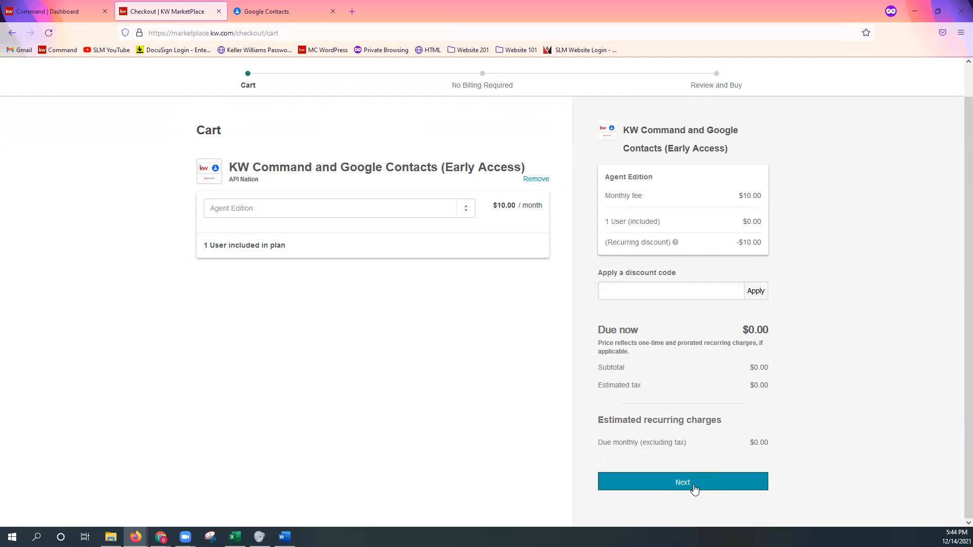
click(698, 488)
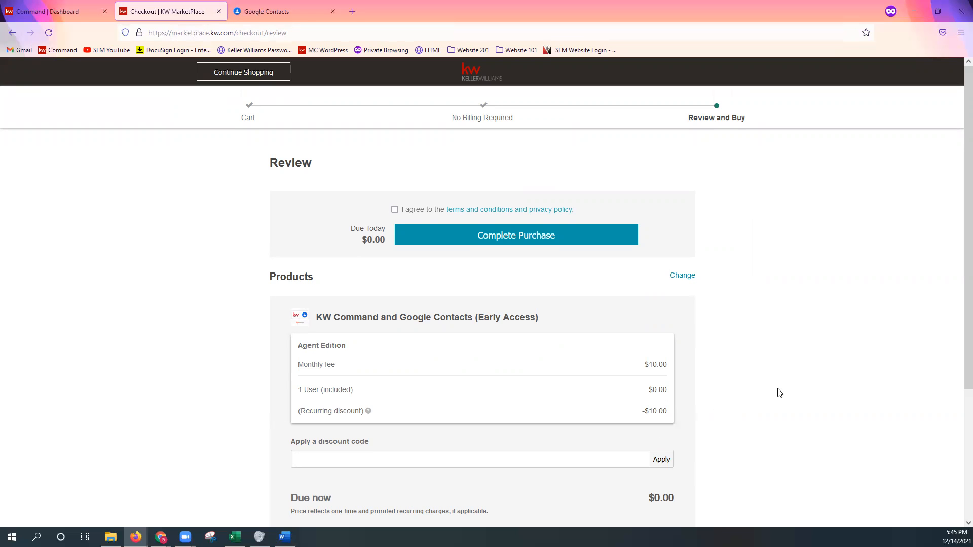
Agree to the terms and conditions and privacy policy, complete the purchase and look over the sync setup instructions
scroll(777, 393, down, 1)
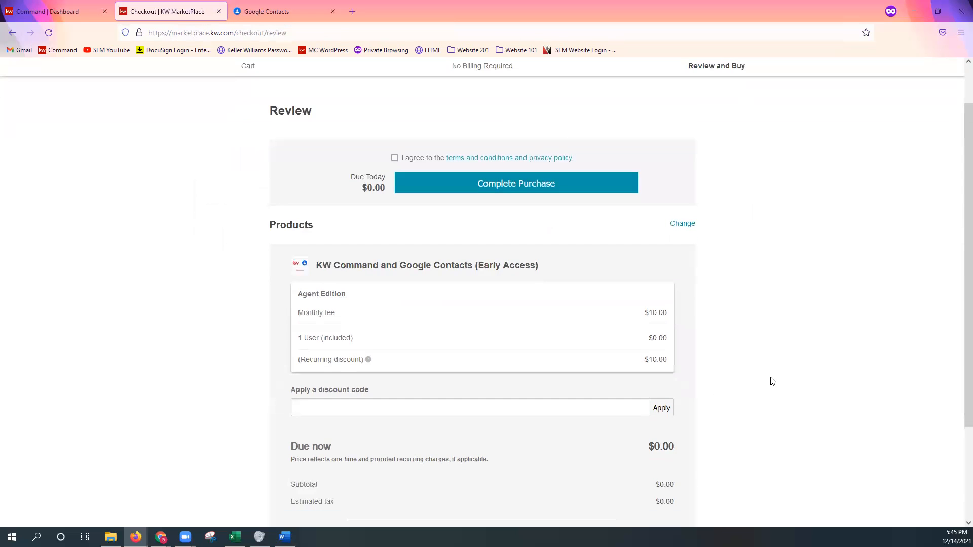
click(395, 159)
click(521, 192)
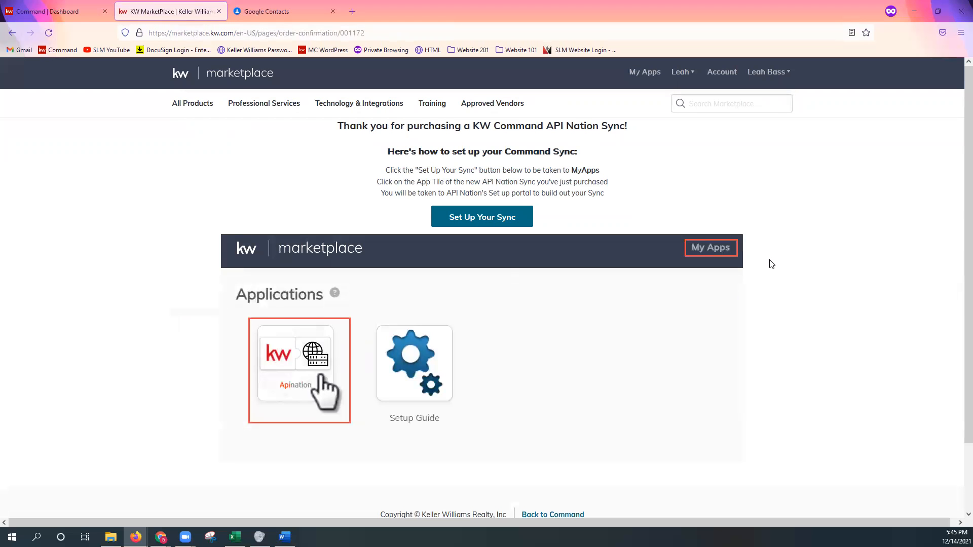
scroll(771, 264, down, 1)
scroll(767, 257, up, 1)
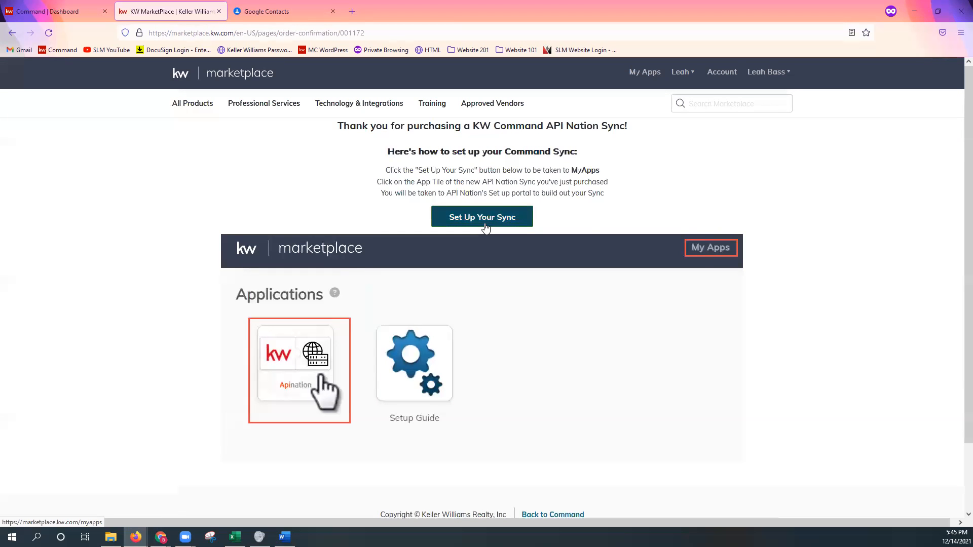
Open the sync setup from the purchase confirmation, launch the KW Command and Google Contacts (Early Access) app and start setting up the sync
click(485, 219)
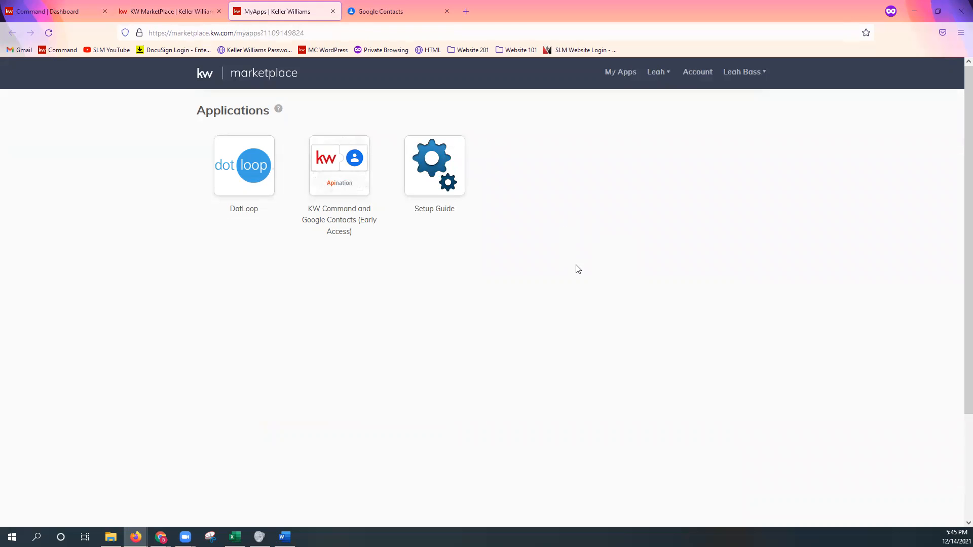
mouse_move(297, 193)
click(337, 181)
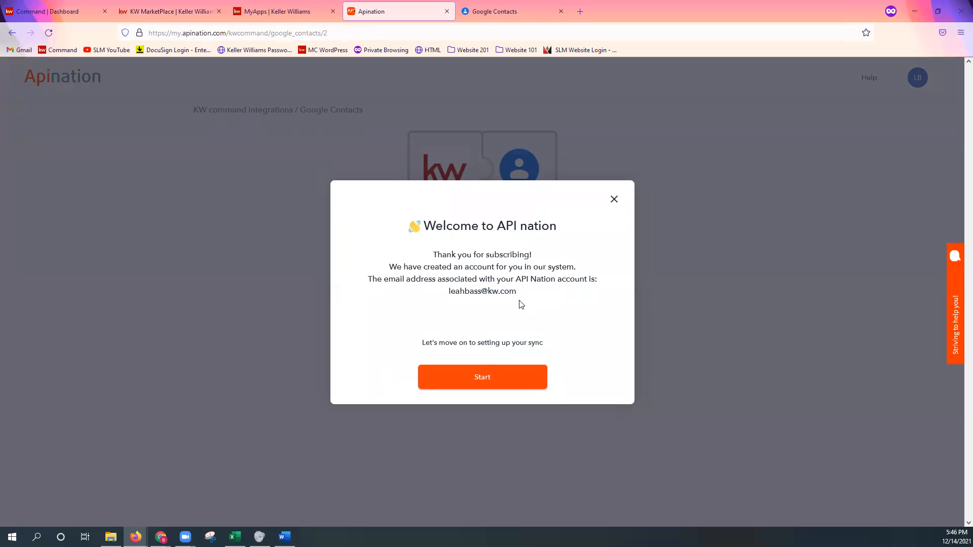
triple_click(496, 294)
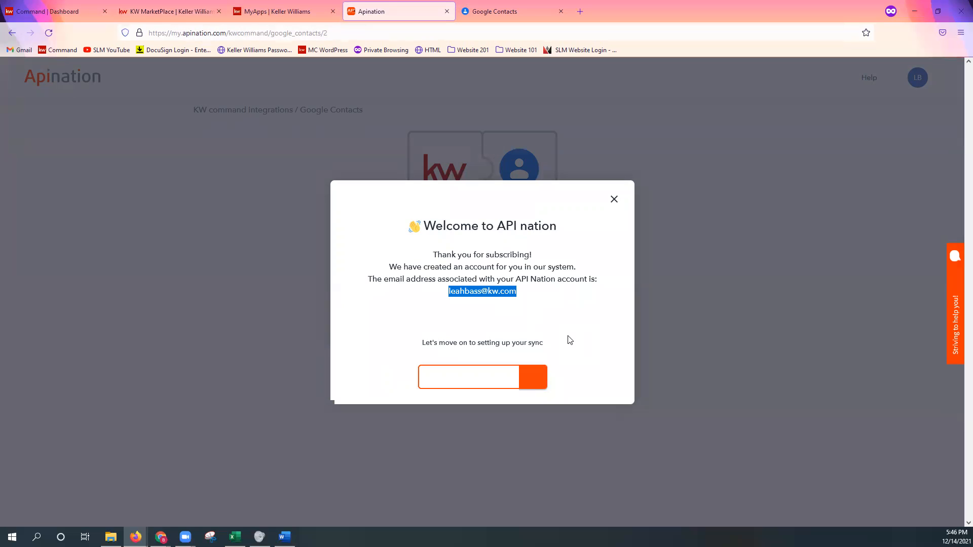
click(506, 299)
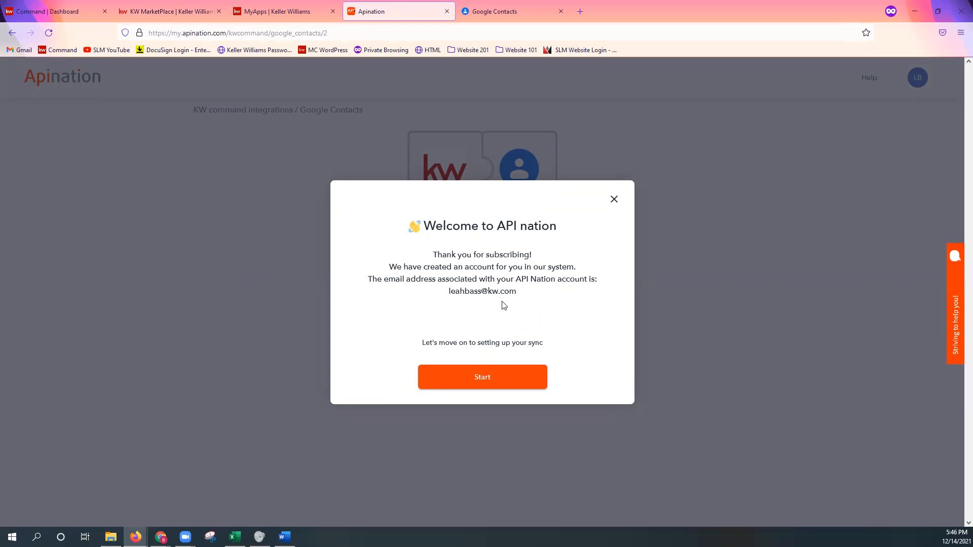
click(500, 383)
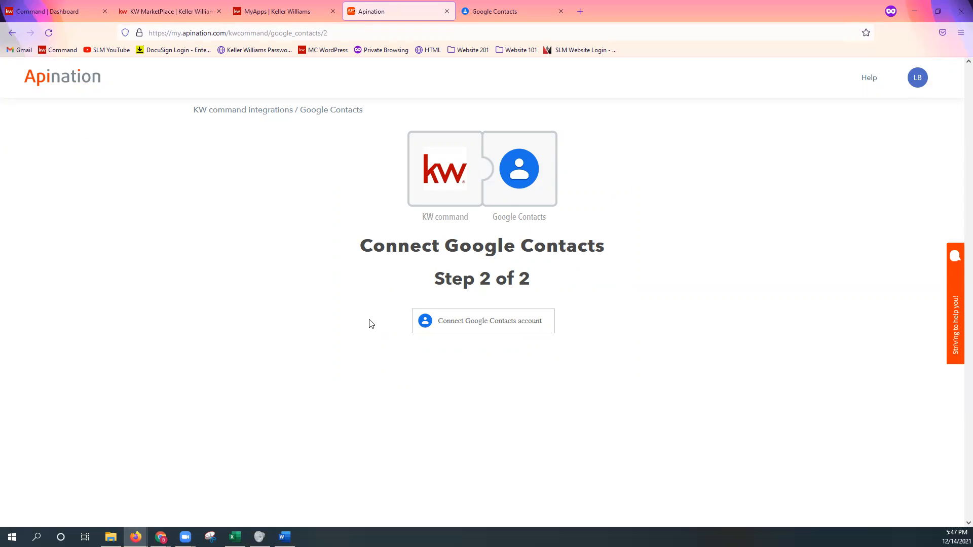
Connect the signed-in Google account as the Google Contacts account and allow Apination to access its contacts
click(511, 333)
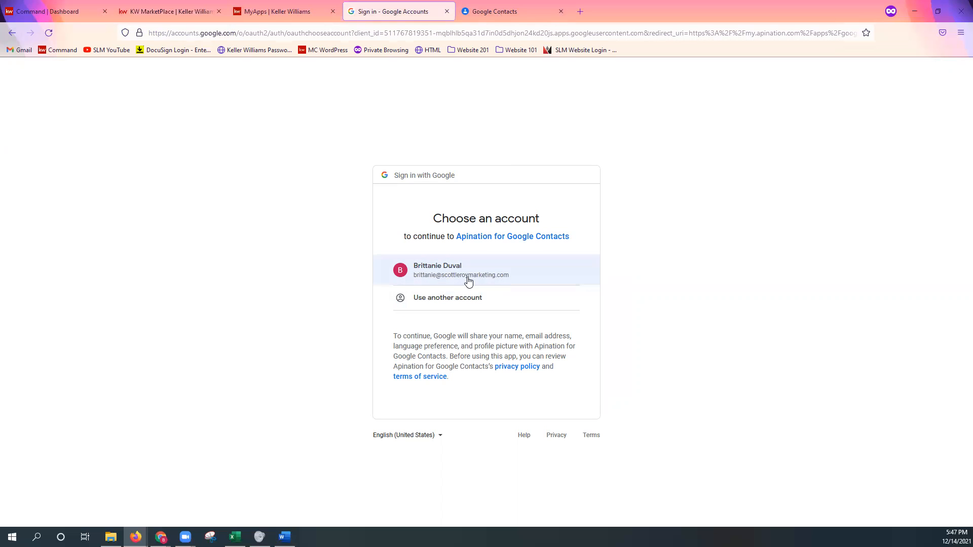
click(536, 282)
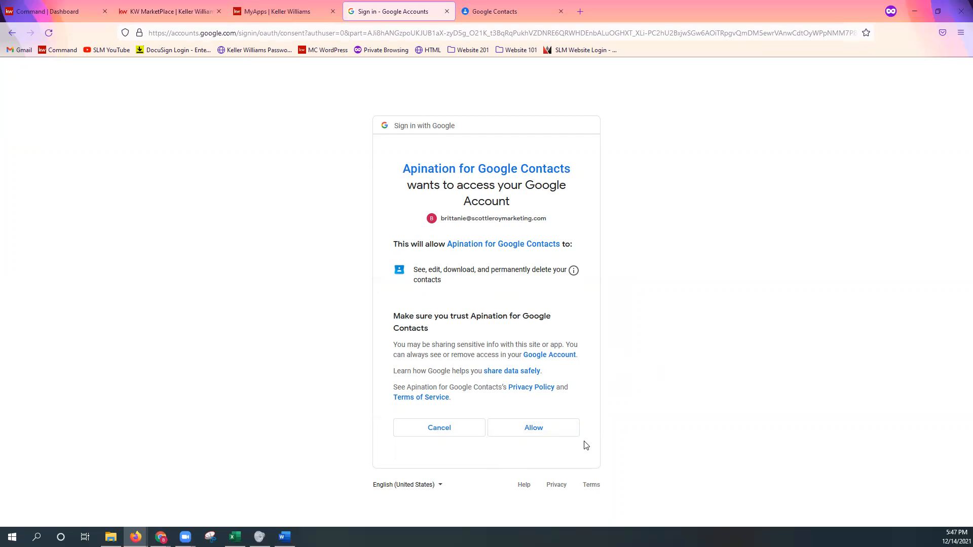
click(537, 435)
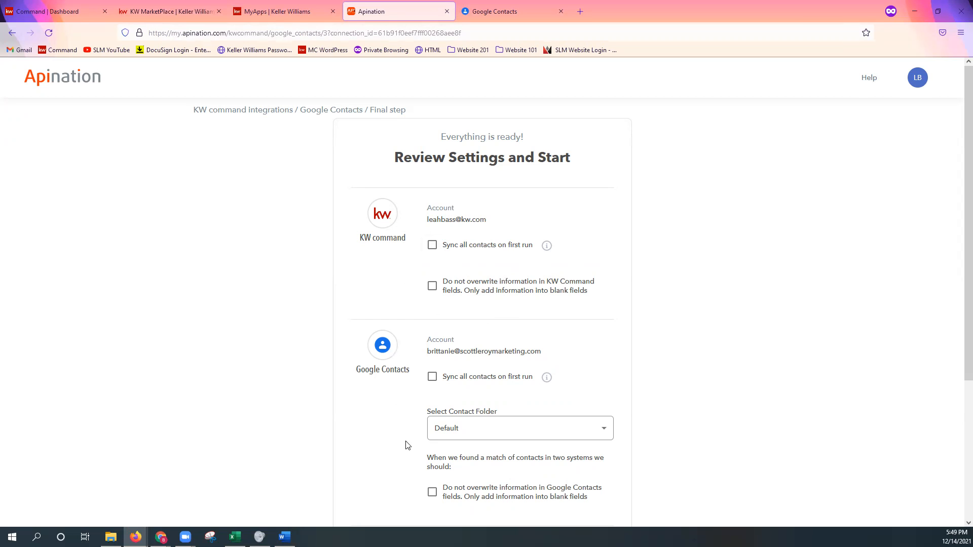
Turn on Sync all contacts on first run for both KW Command and Google Contacts
scroll(406, 445, down, 2)
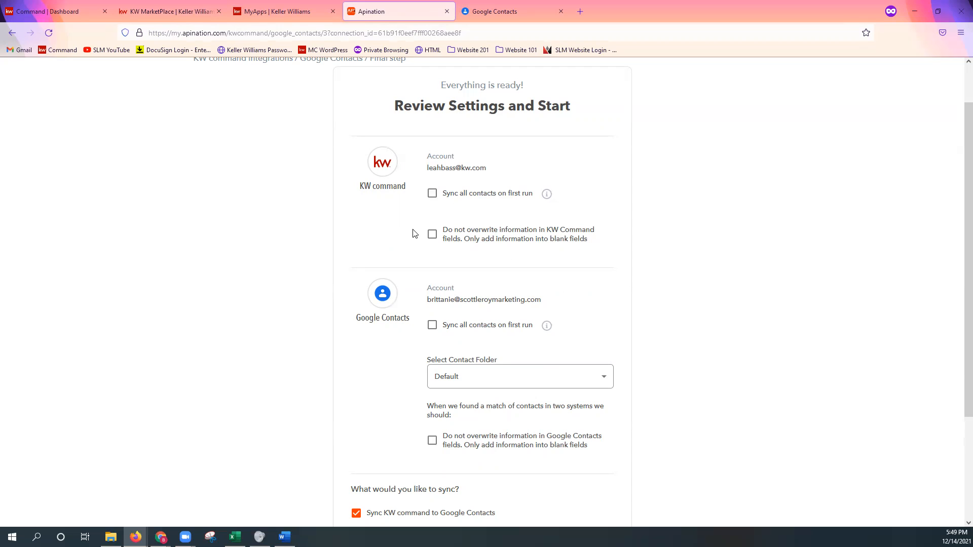
click(432, 195)
click(429, 327)
Choose the Default contact folder after checking the labels in Google Contacts, and enable the option not to overwrite Google Contacts fields
scroll(591, 355, down, 2)
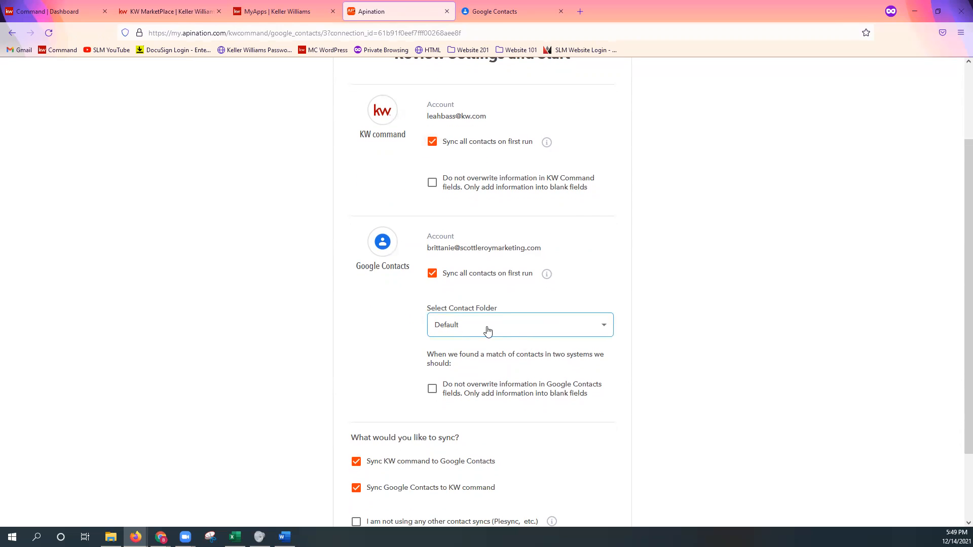
click(508, 332)
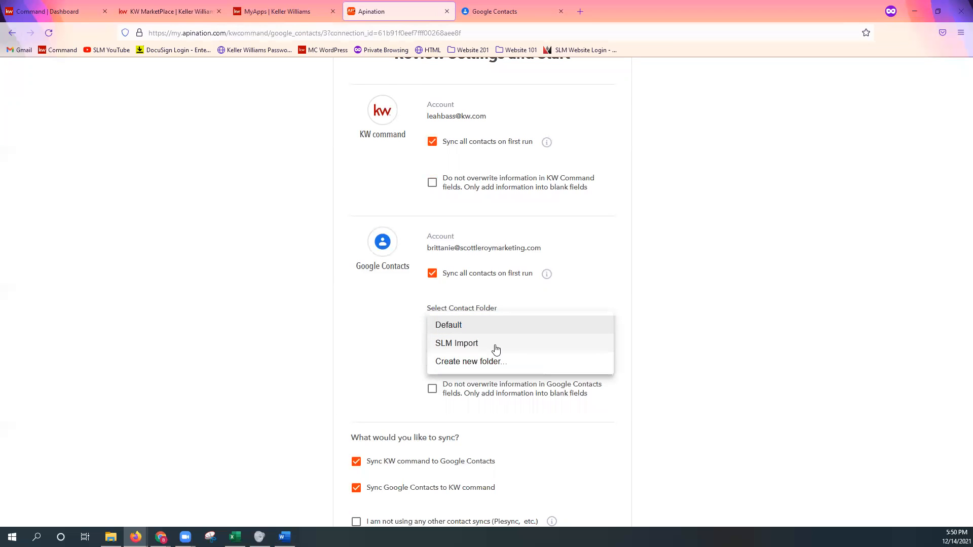
click(501, 11)
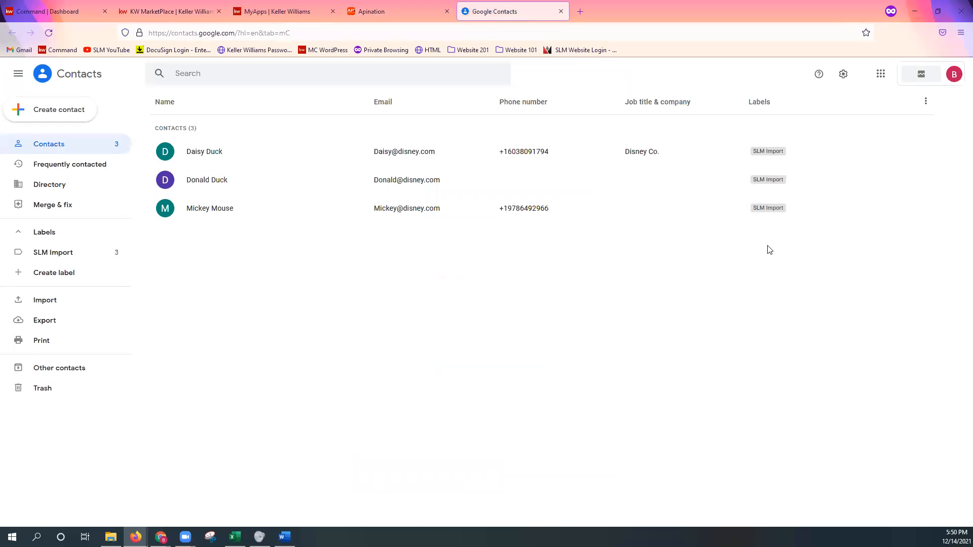
click(386, 11)
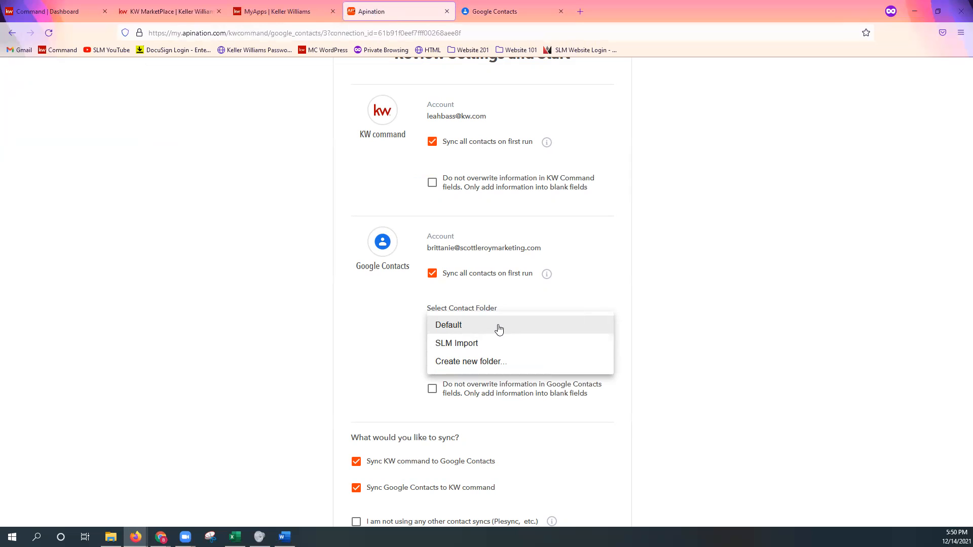
click(531, 326)
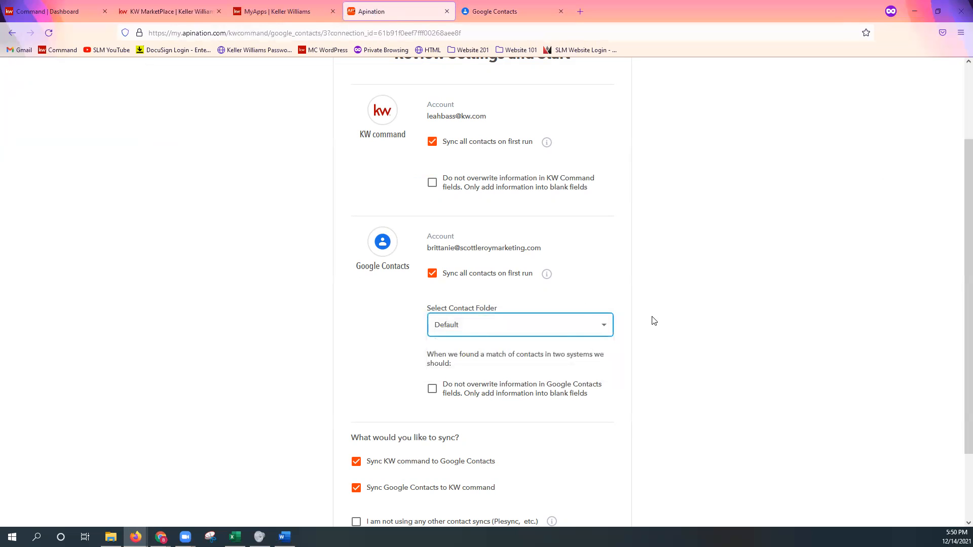
scroll(682, 333, down, 1)
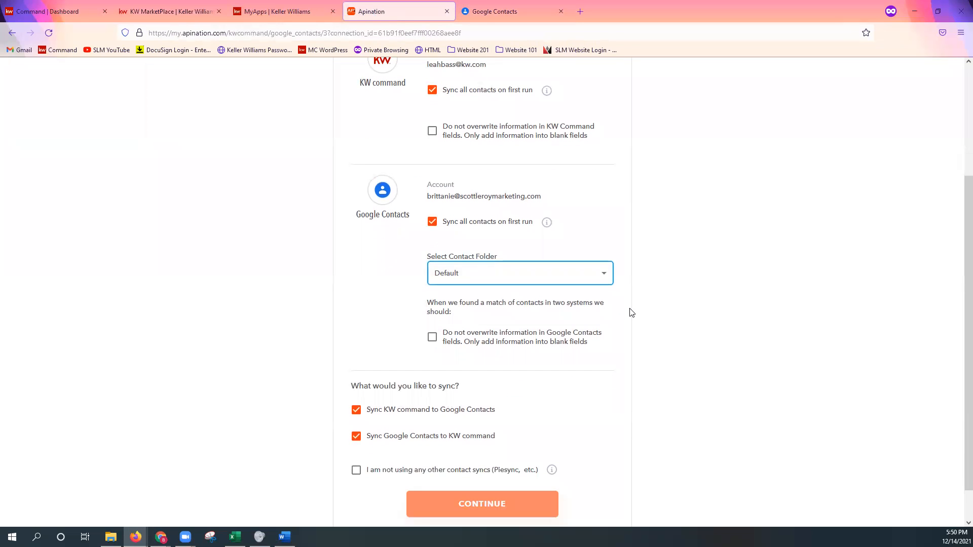
click(432, 338)
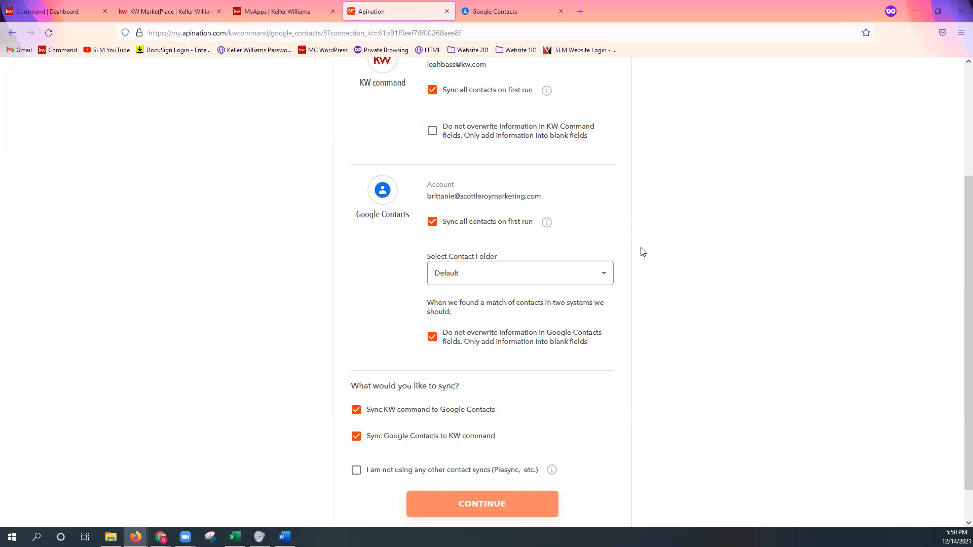
Turn off syncing from KW Command to Google Contacts, confirm that no other contact syncs are in use and continue
scroll(638, 334, down, 1)
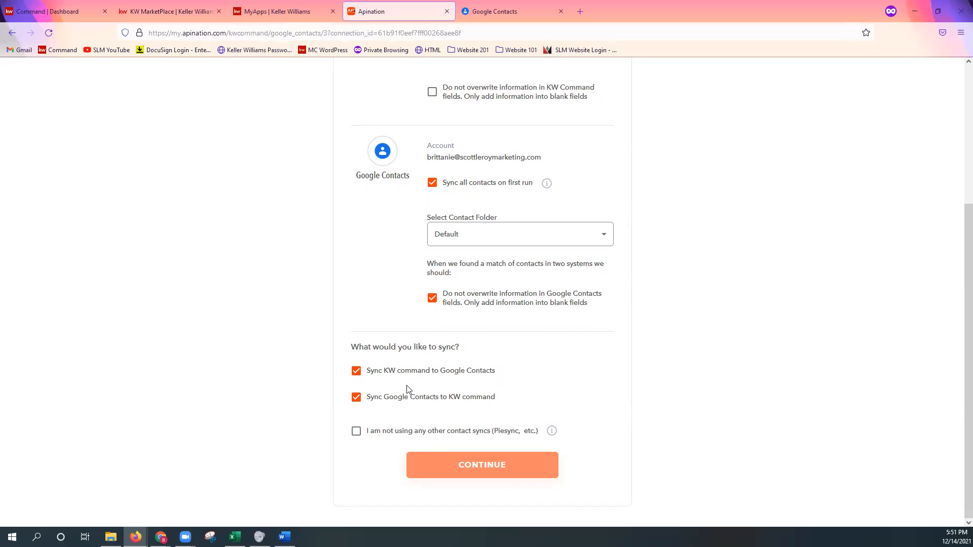
click(356, 371)
click(357, 433)
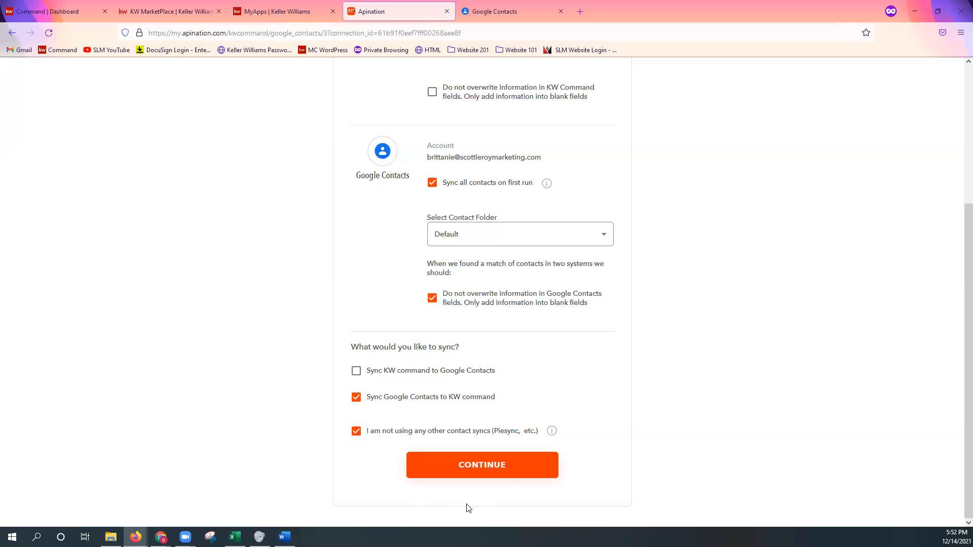
click(485, 475)
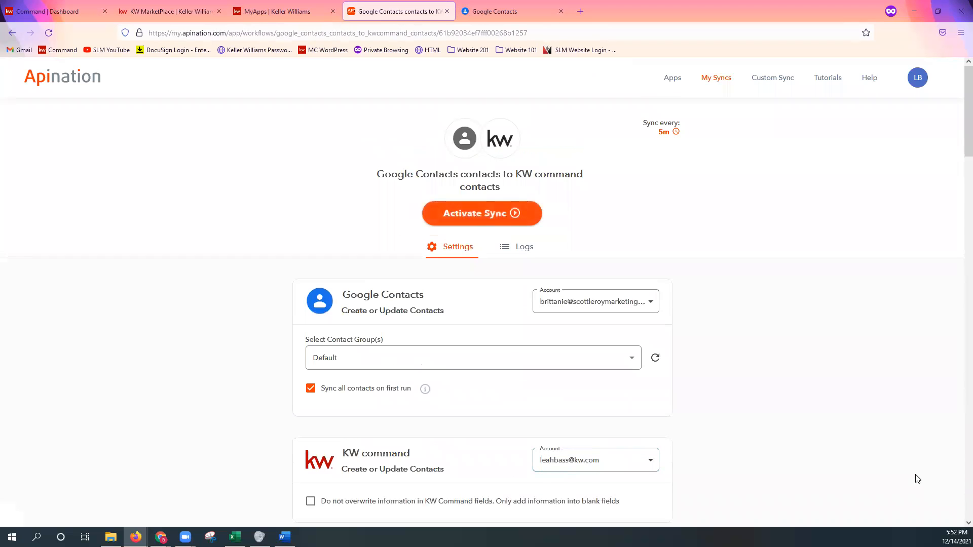
Check the sync's contact group choices, keep Default, and enable the option not to overwrite information in KW Command fields
scroll(794, 461, down, 1)
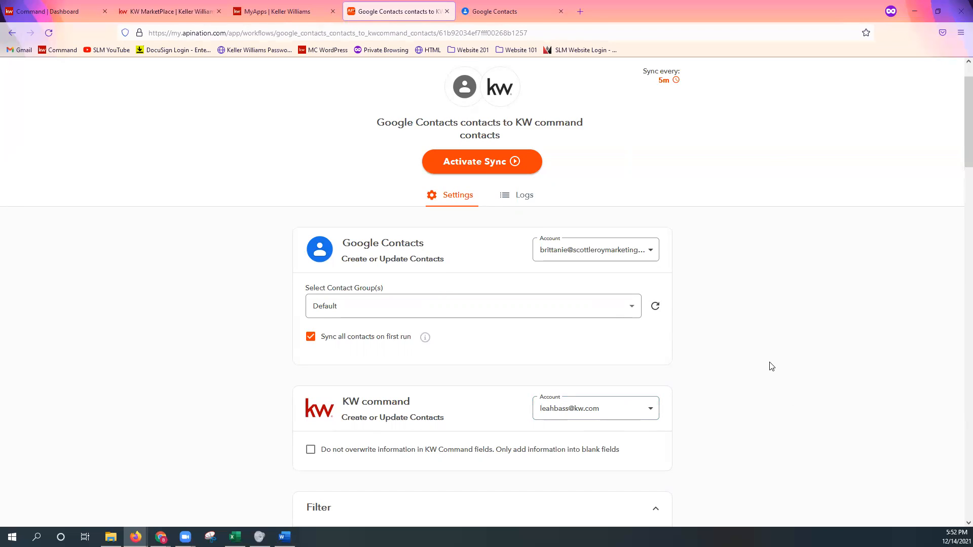
click(564, 316)
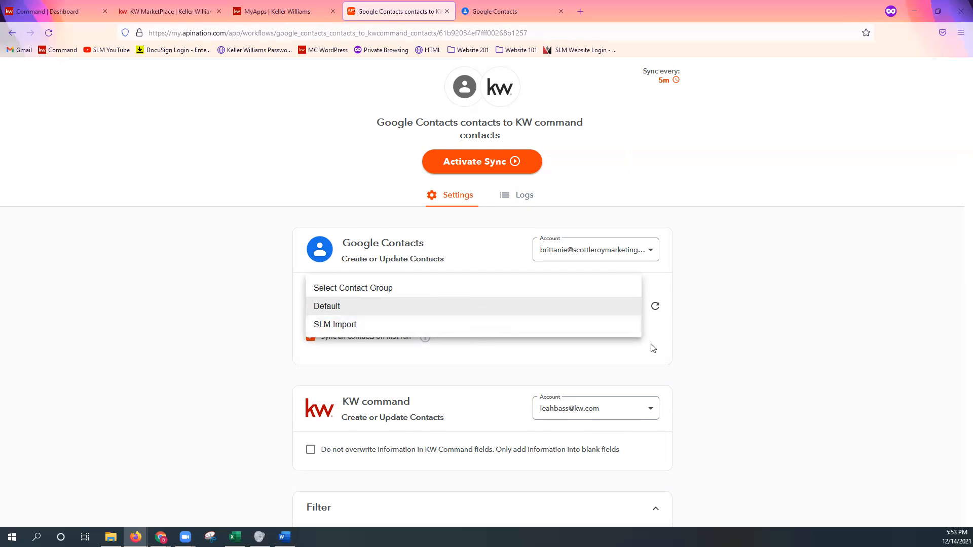
click(768, 365)
scroll(761, 359, down, 3)
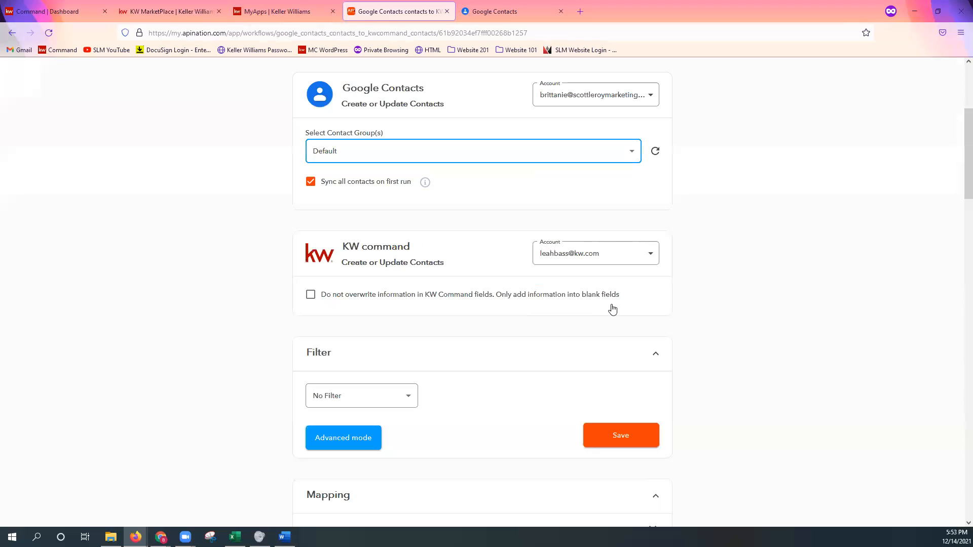
click(336, 298)
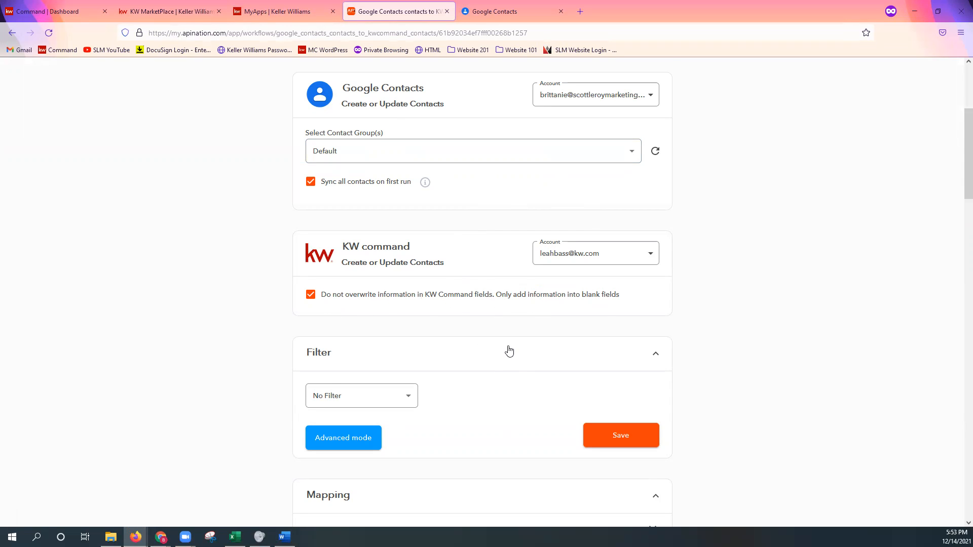
Try out a First Name filter with the condition "is empty", look over the other conditions and reset it to No Filter
scroll(508, 349, down, 2)
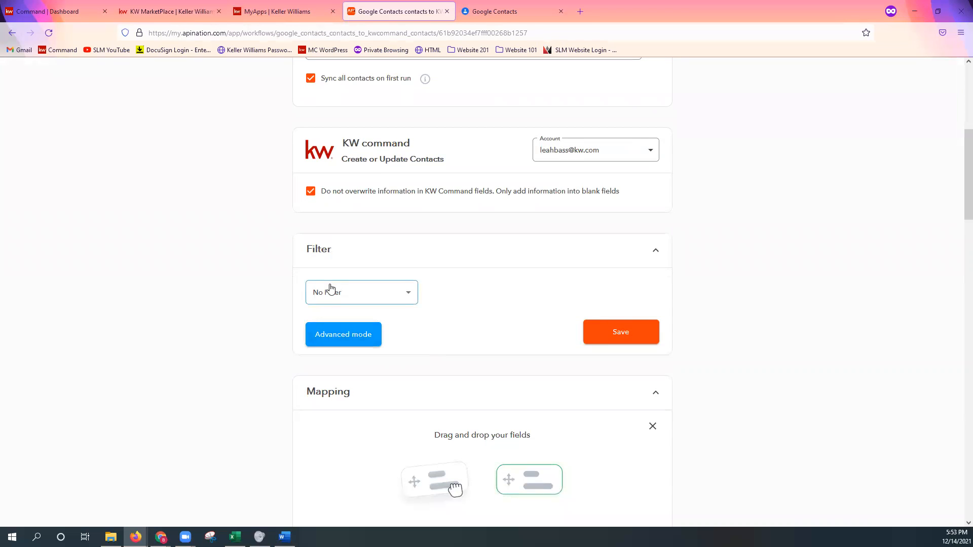
click(362, 300)
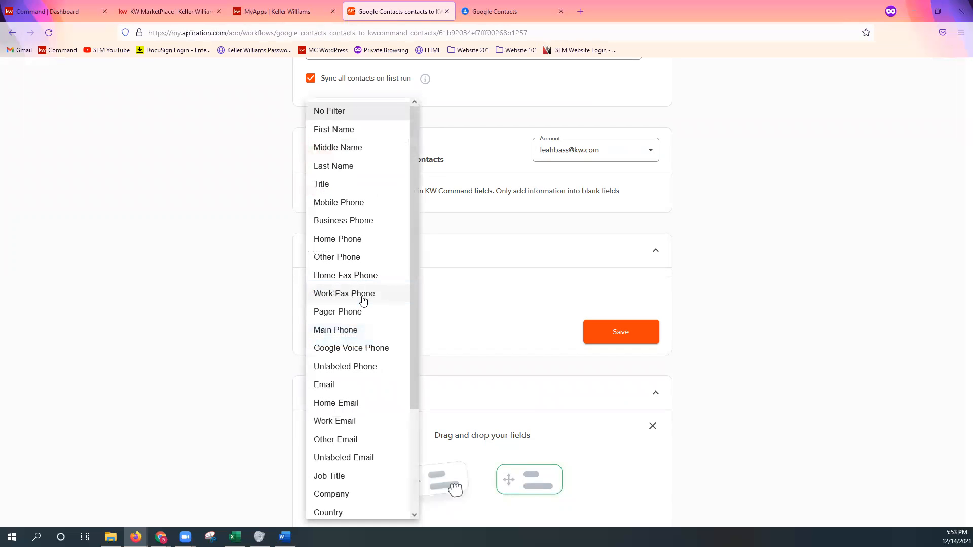
click(346, 133)
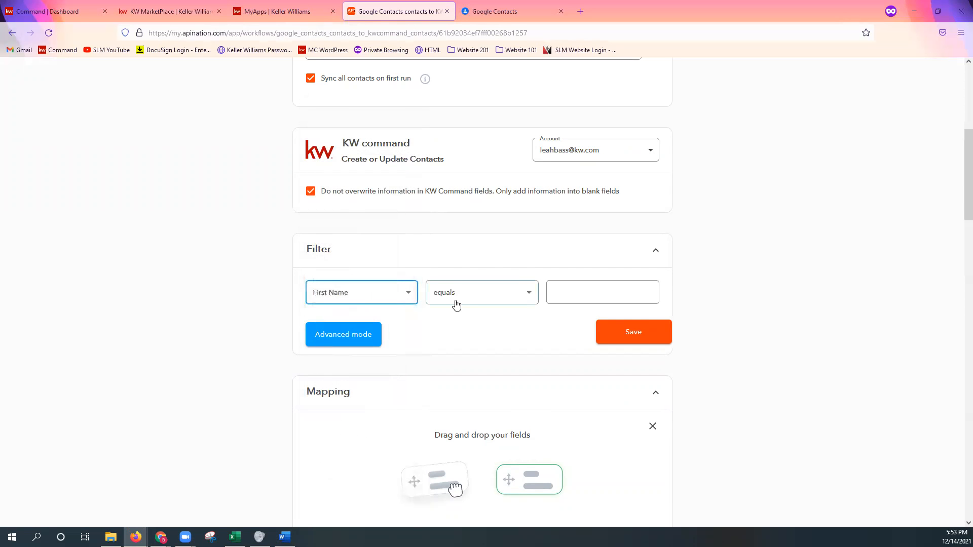
click(554, 292)
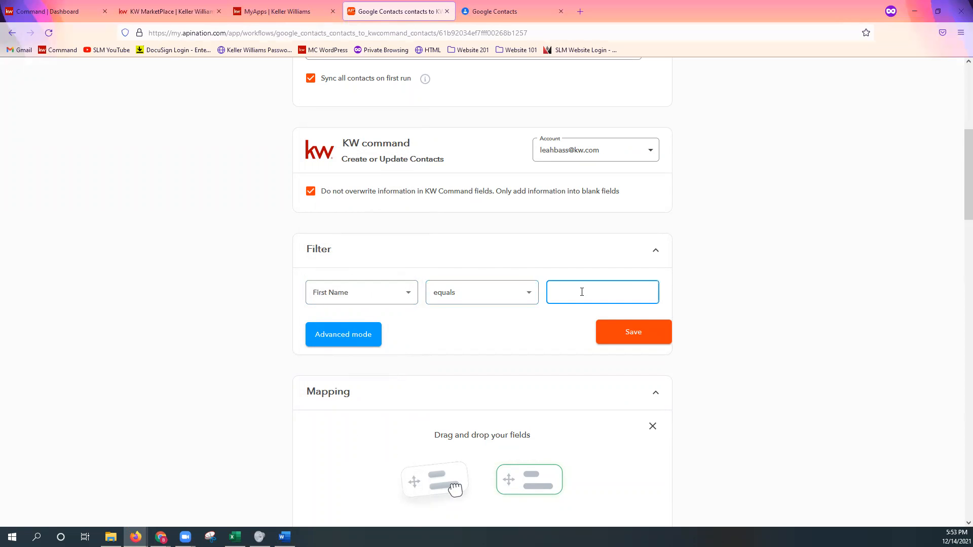
click(469, 295)
click(463, 334)
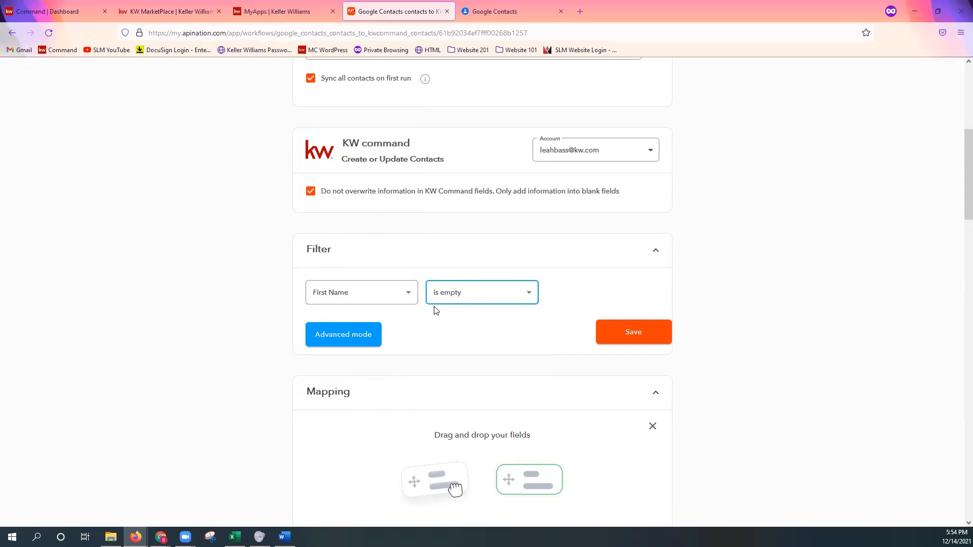
click(467, 300)
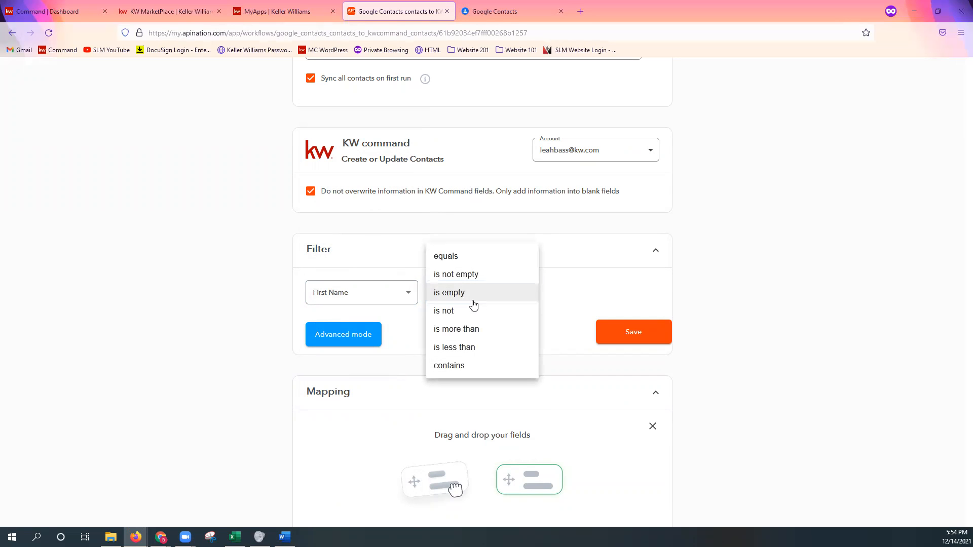
click(565, 300)
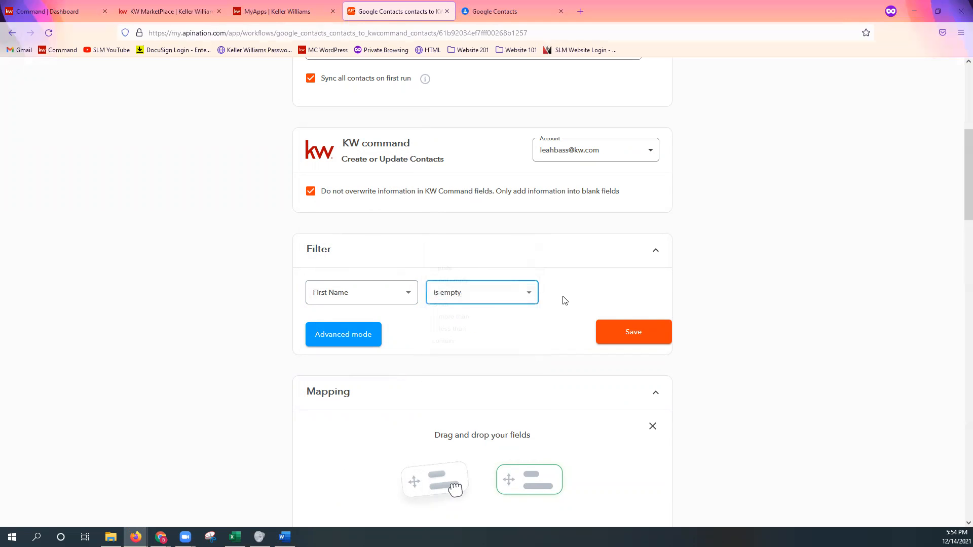
click(379, 299)
click(336, 111)
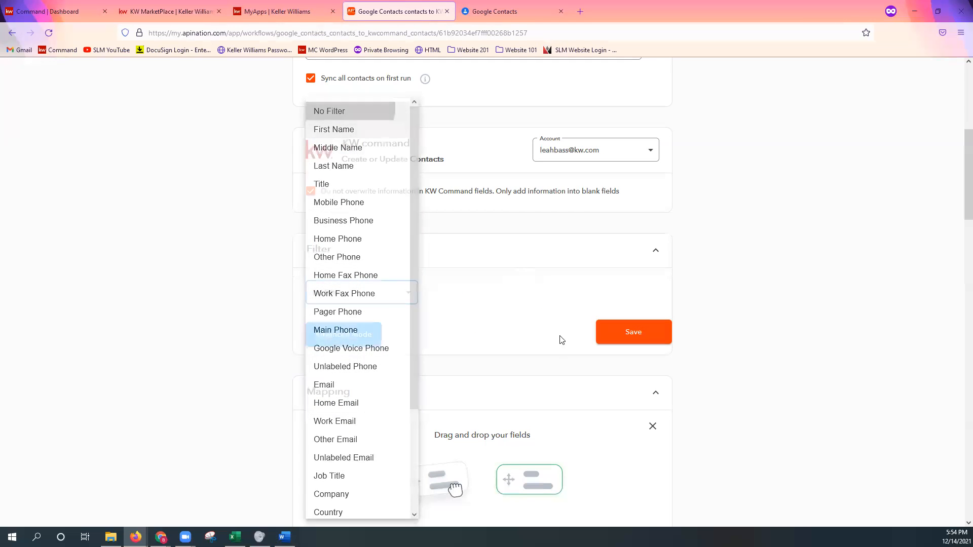
Review the field mapping between Google Contacts and KW Command, from the already linked pairs down to the unmapped fields
scroll(493, 345, down, 2)
scroll(528, 343, down, 2)
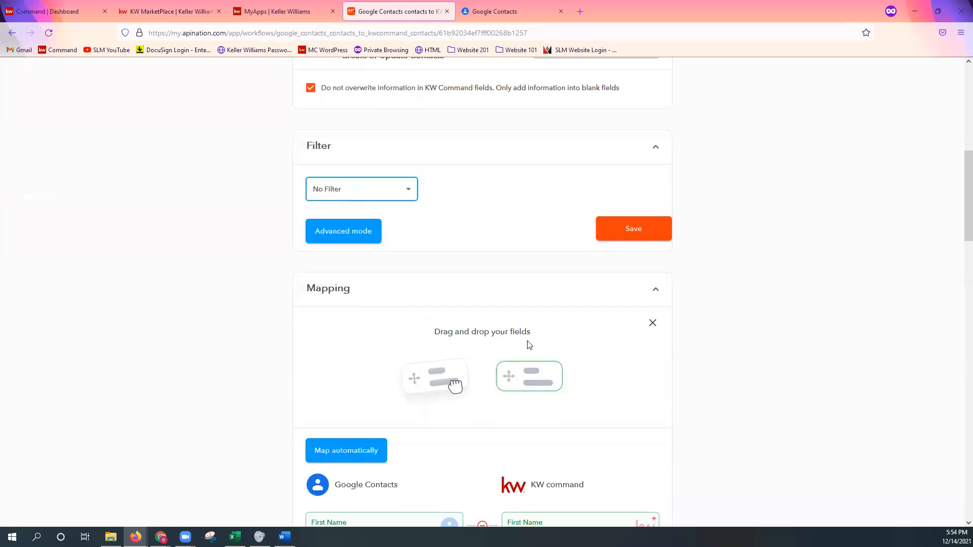
scroll(542, 341, down, 2)
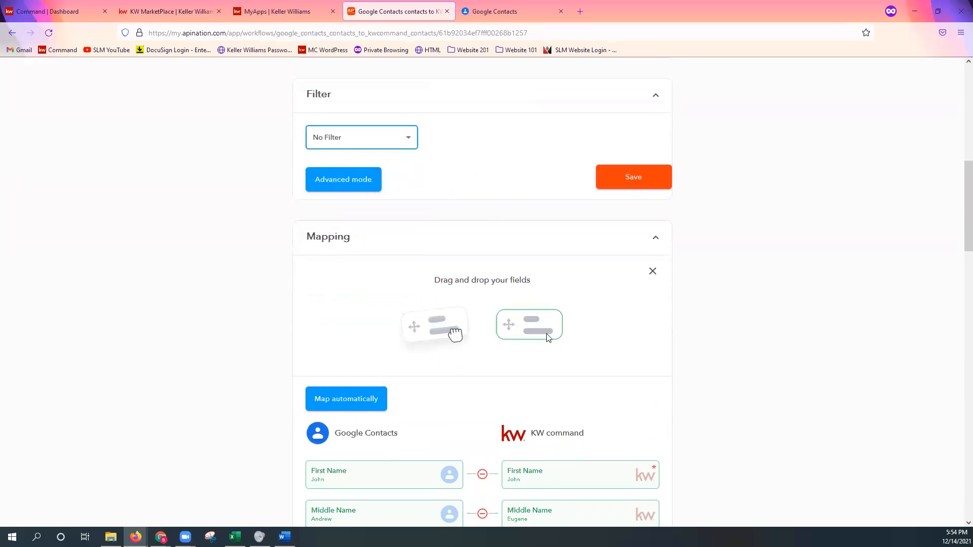
scroll(546, 340, down, 1)
scroll(547, 340, down, 6)
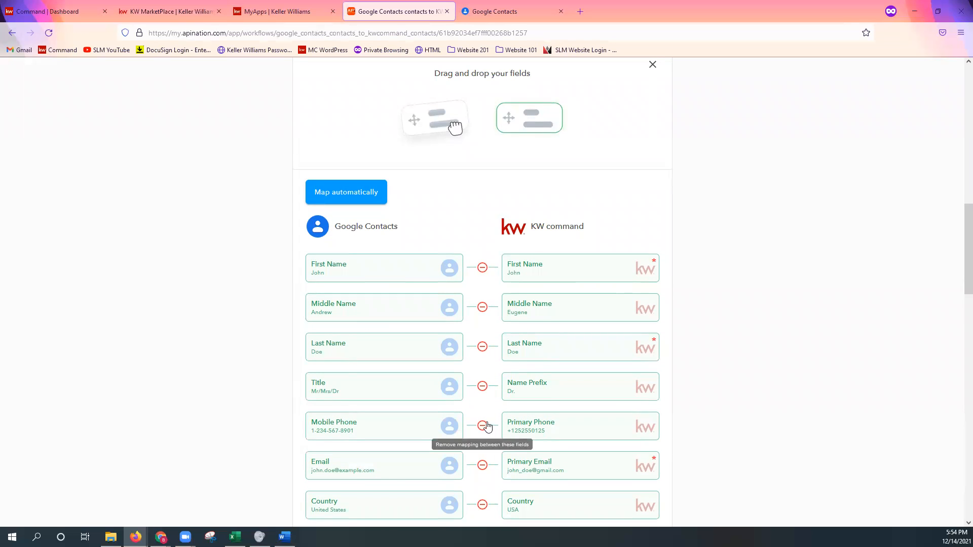
scroll(491, 436, down, 2)
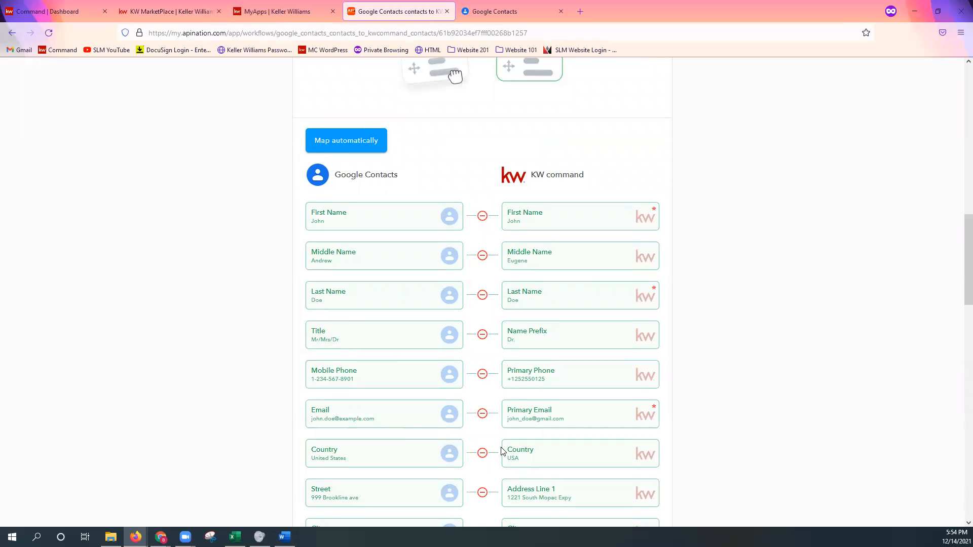
scroll(502, 451, down, 2)
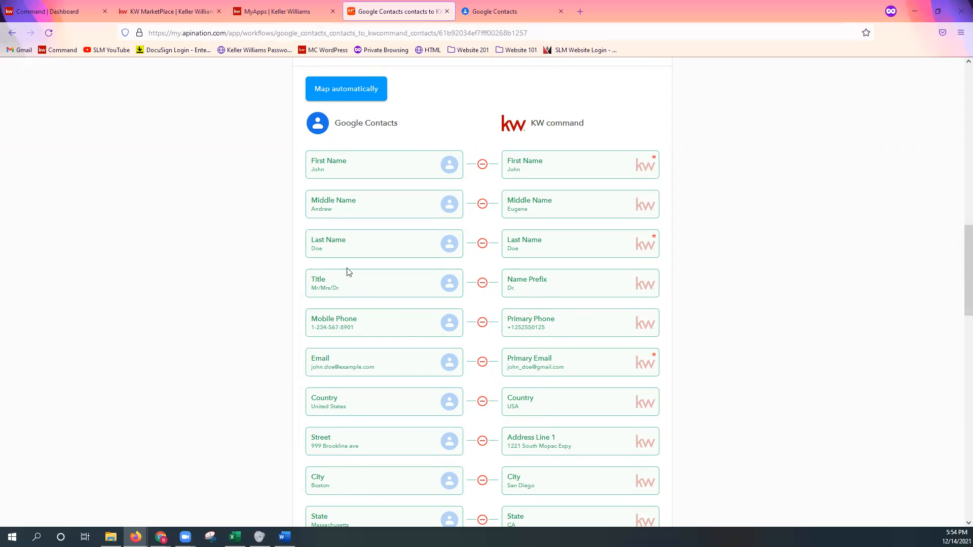
scroll(503, 408, down, 5)
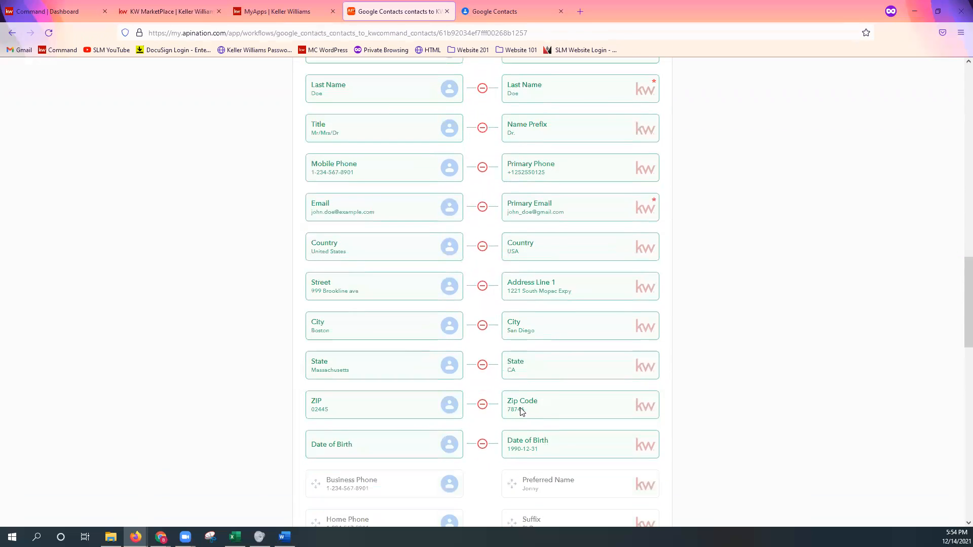
scroll(549, 416, down, 7)
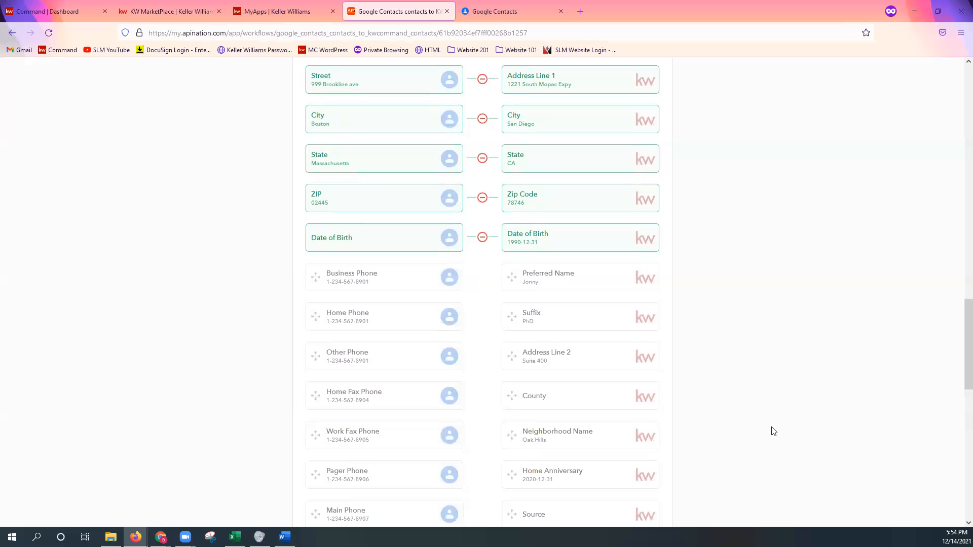
scroll(773, 432, down, 1)
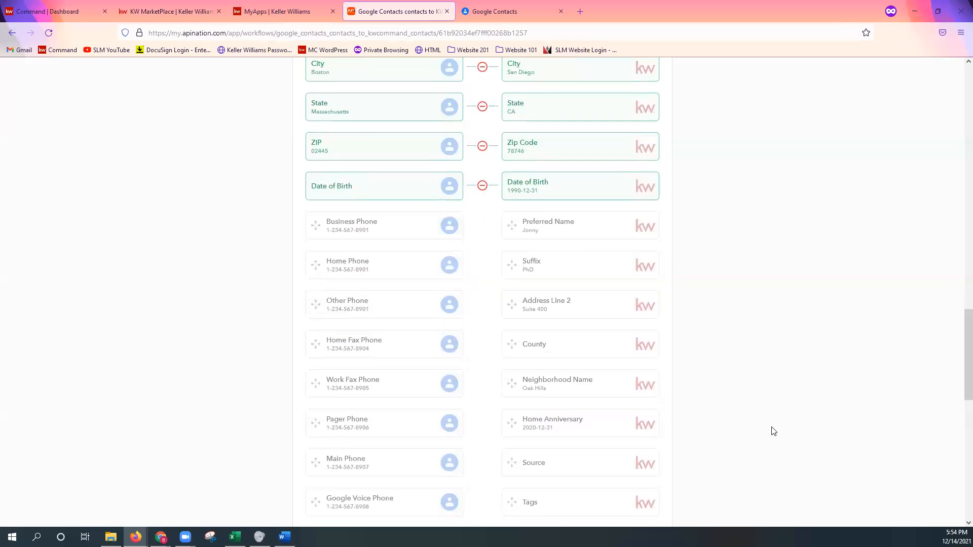
scroll(752, 339, up, 1)
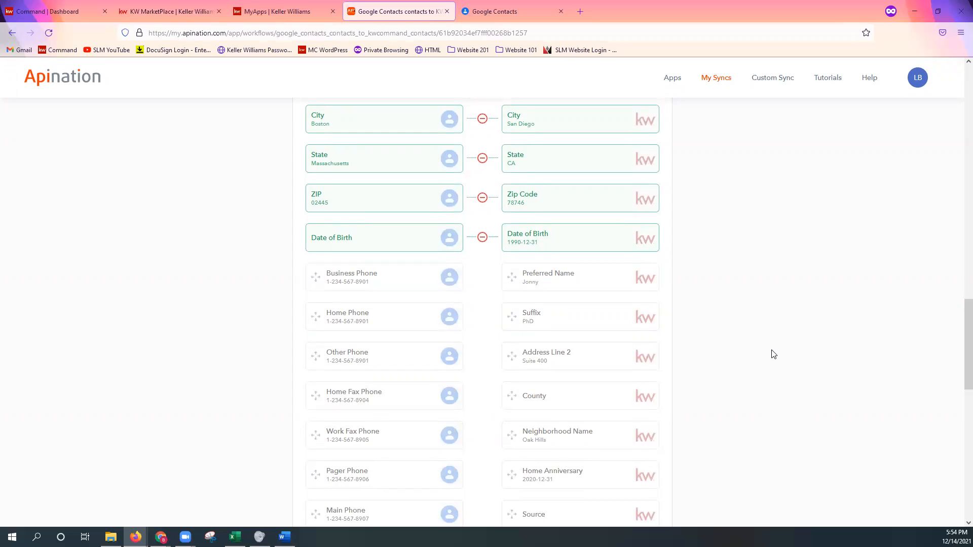
scroll(774, 354, down, 1)
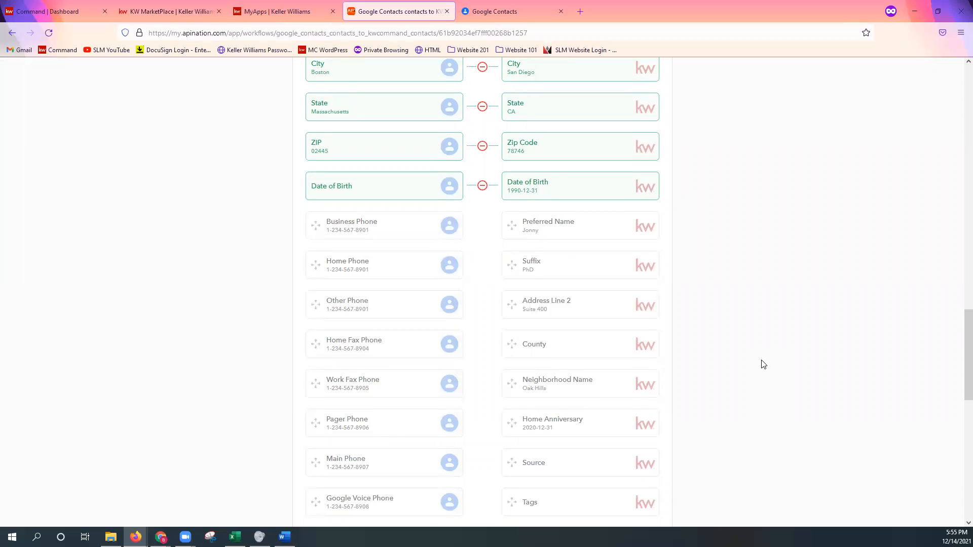
scroll(764, 365, down, 1)
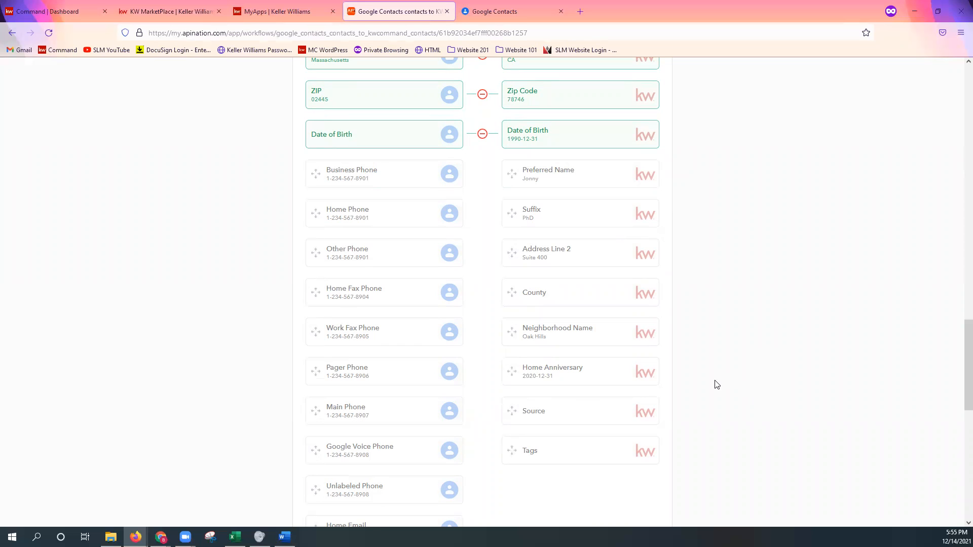
scroll(717, 384, down, 5)
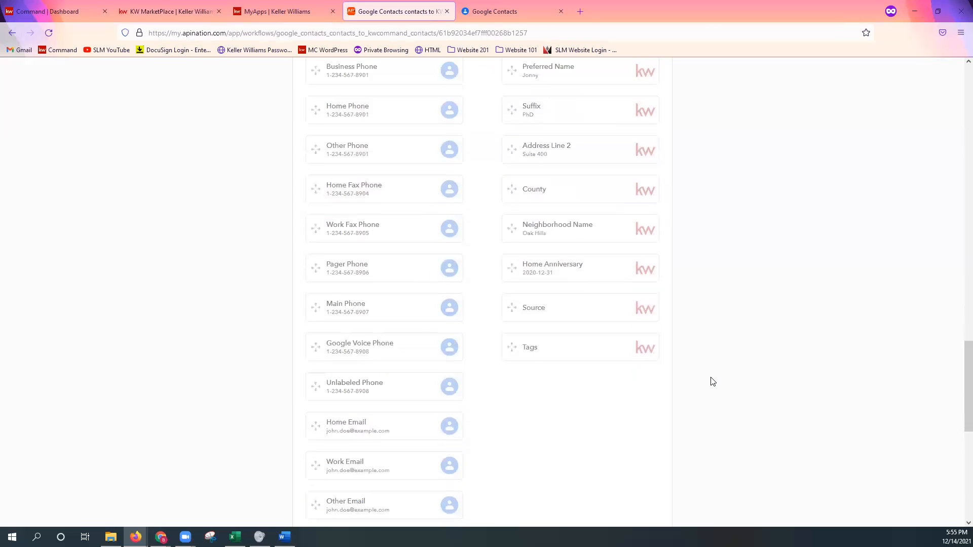
scroll(711, 381, down, 3)
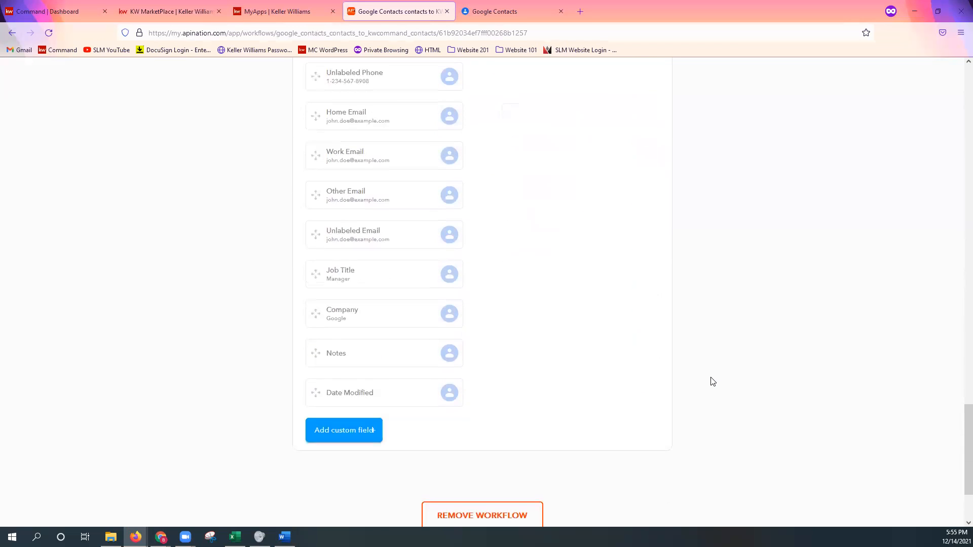
Add a custom Google Contacts field named Tag with the field value "Google Contact"
click(363, 442)
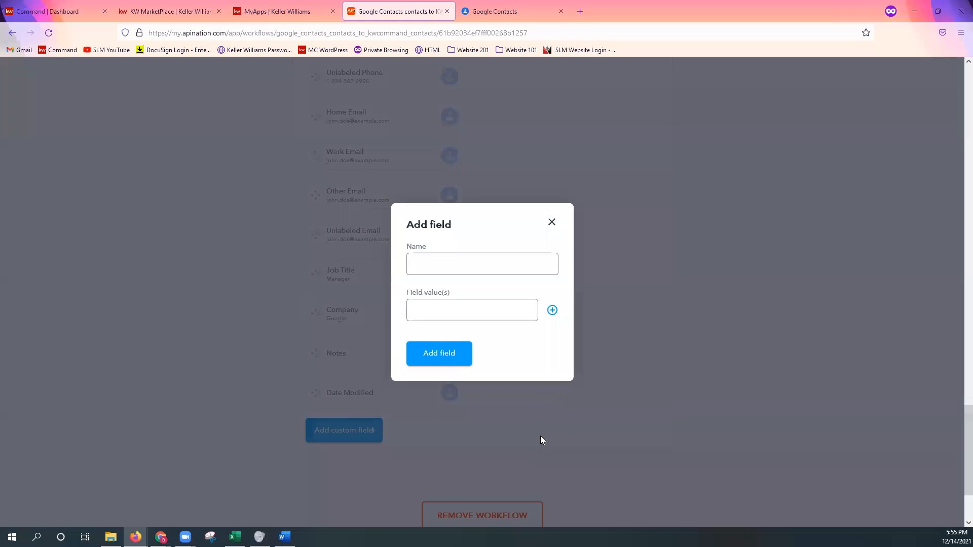
click(446, 266)
text(Tag)
click(484, 313)
text(Go)
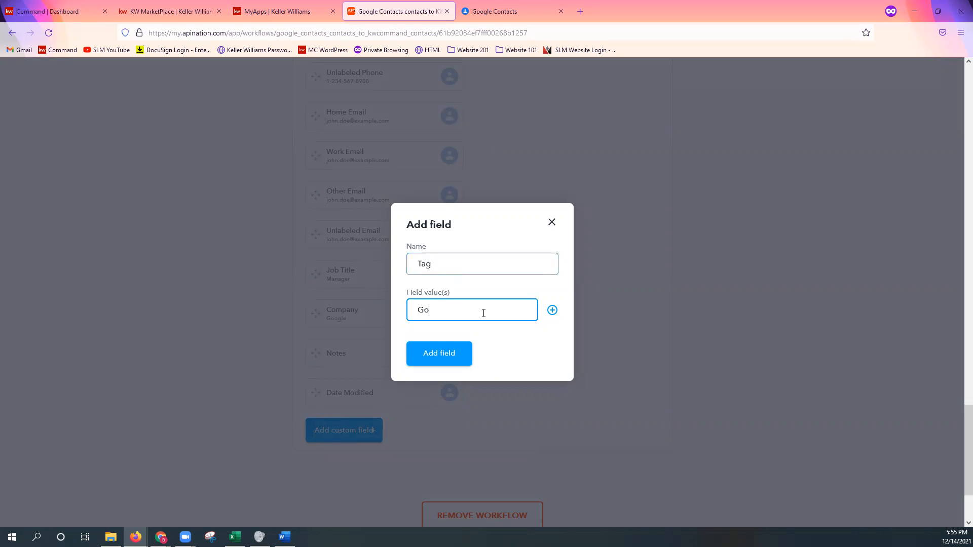
text(ogle Contact)
click(444, 361)
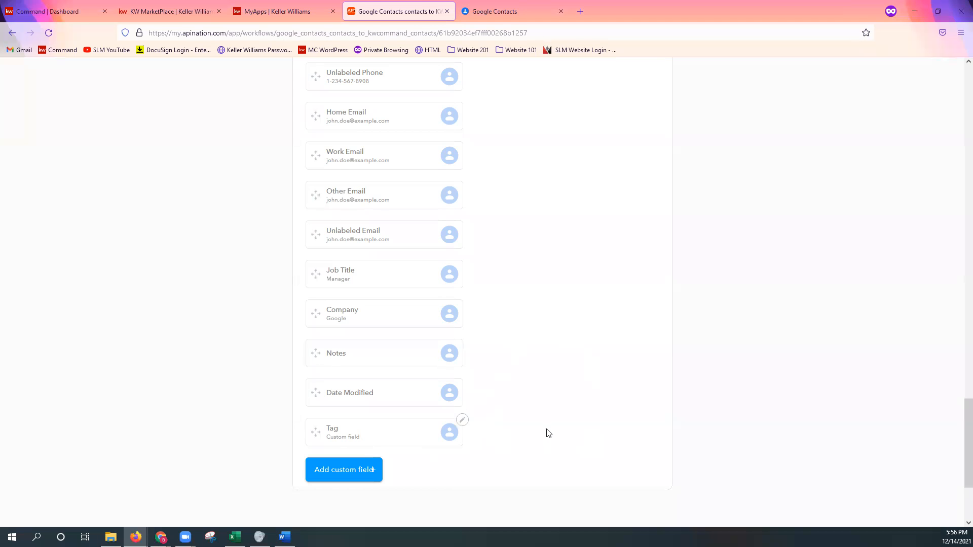
Map the custom Tag field from Google Contacts to the Tags field in KW Command
scroll(558, 428, up, 10)
scroll(584, 326, up, 4)
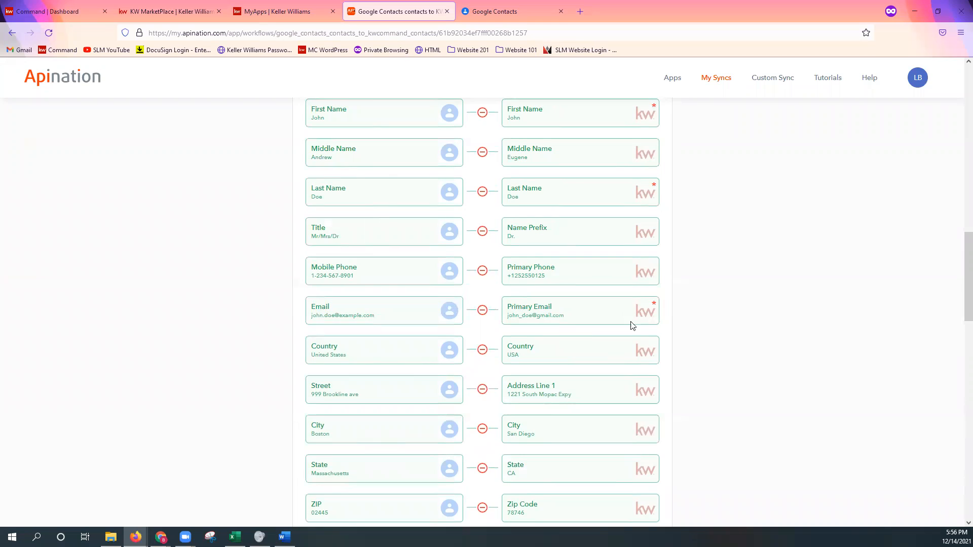
scroll(631, 327, down, 5)
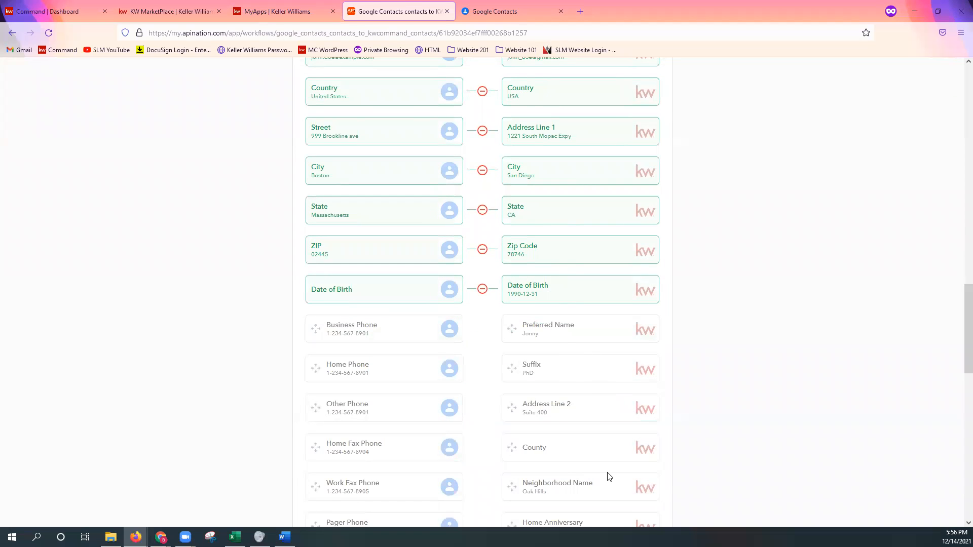
scroll(603, 469, down, 8)
scroll(571, 452, down, 4)
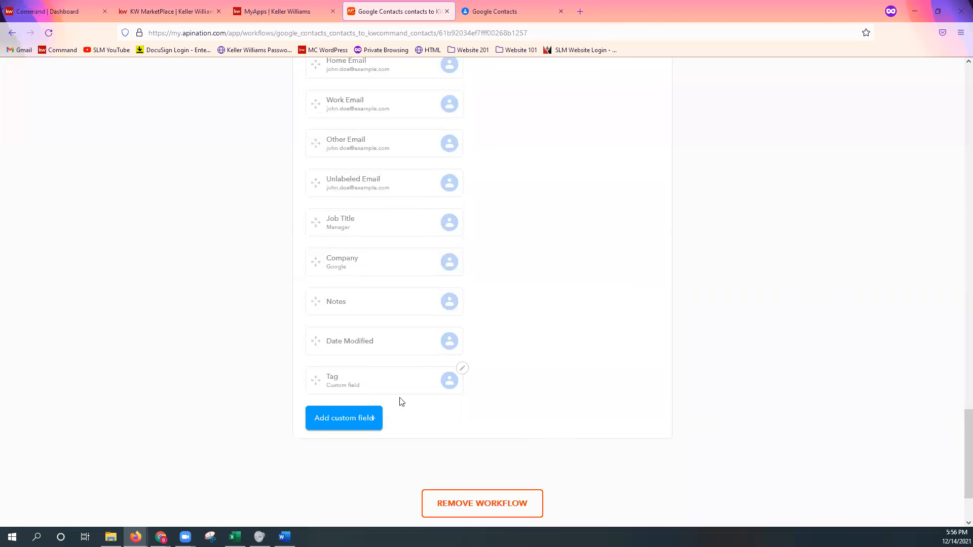
drag(373, 389, 568, 252)
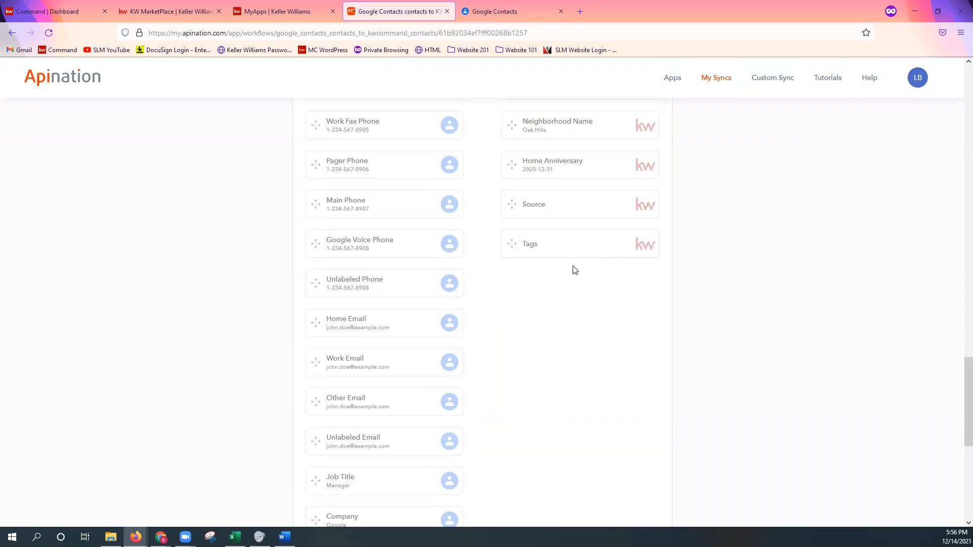
scroll(568, 245, down, 7)
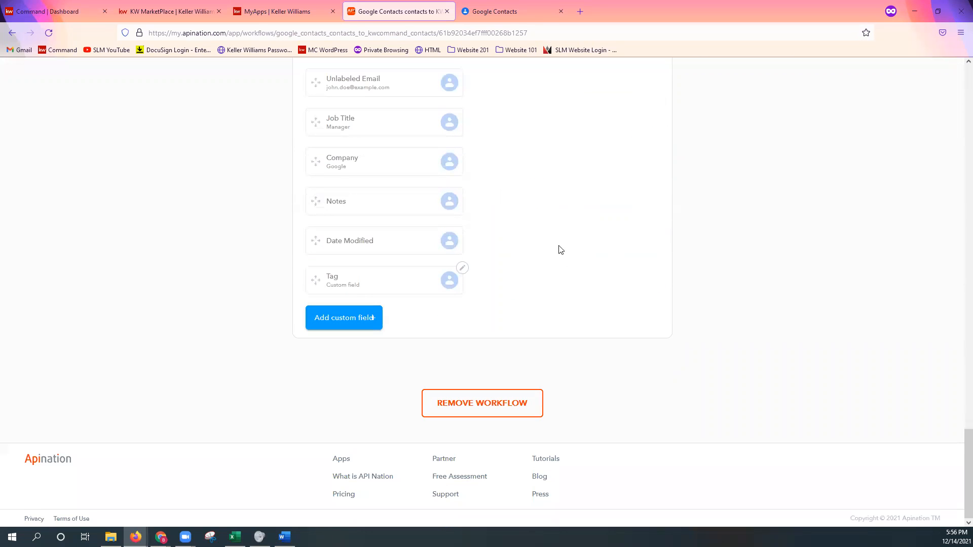
click(355, 285)
scroll(573, 268, up, 6)
click(558, 201)
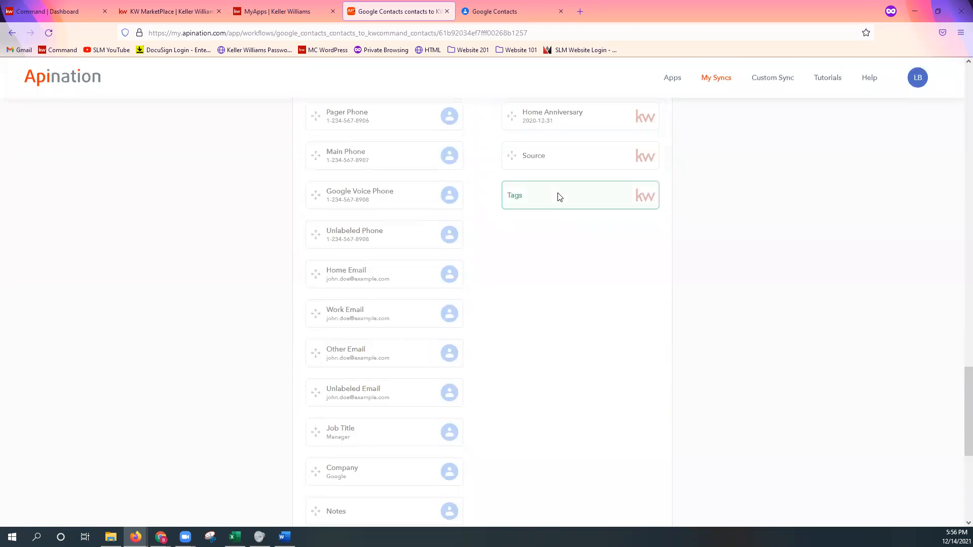
Look over the updated mapping and the remaining unmapped fields, checking which KW Command fields Business Phone could be linked to
scroll(607, 344, up, 7)
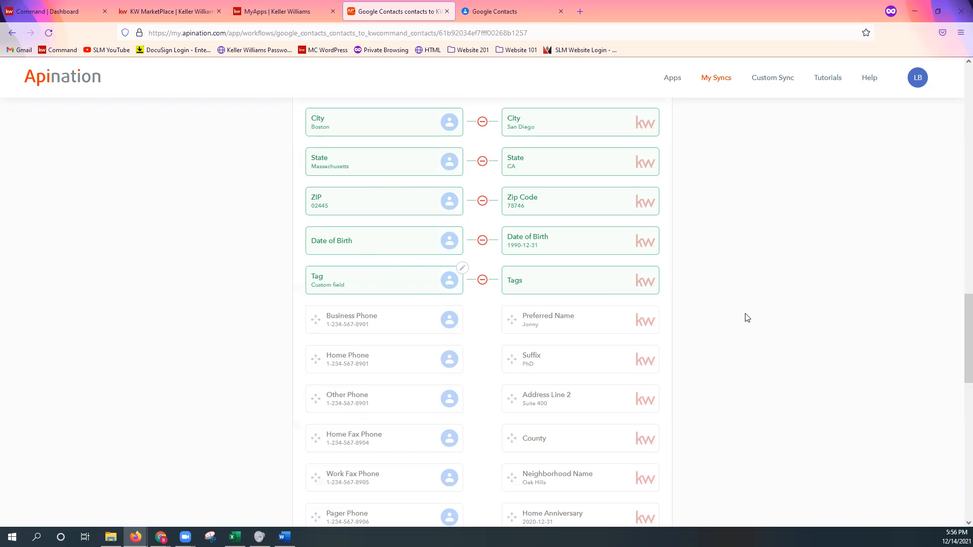
scroll(747, 318, down, 4)
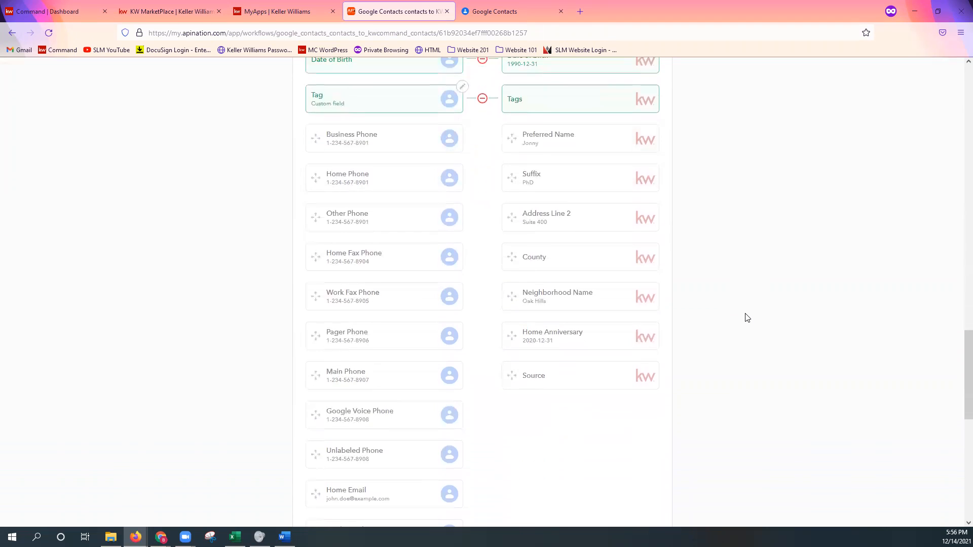
scroll(746, 317, down, 2)
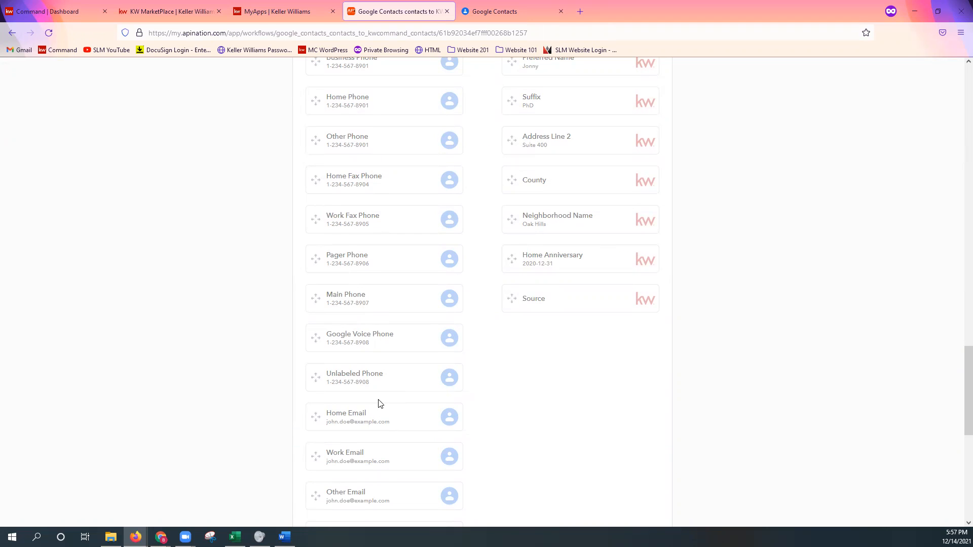
scroll(412, 365, up, 2)
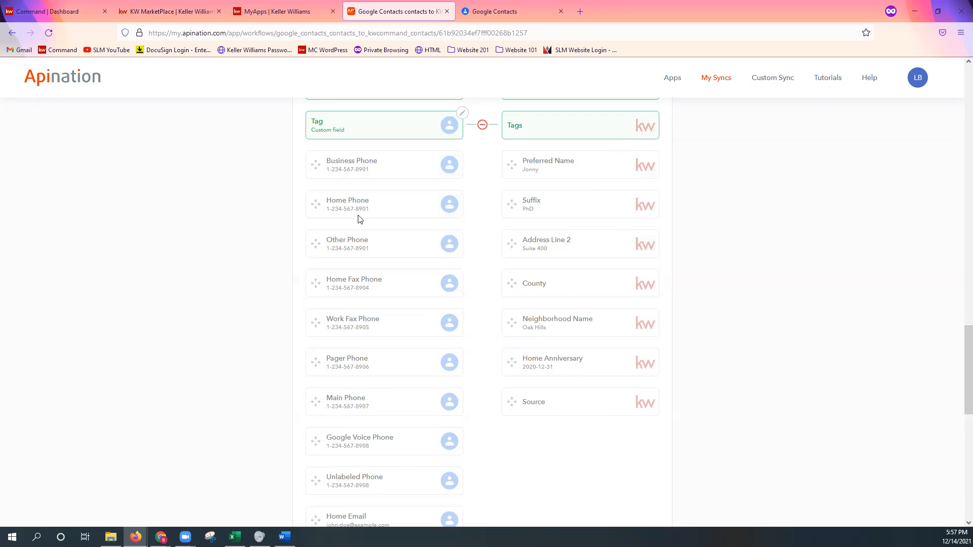
click(367, 173)
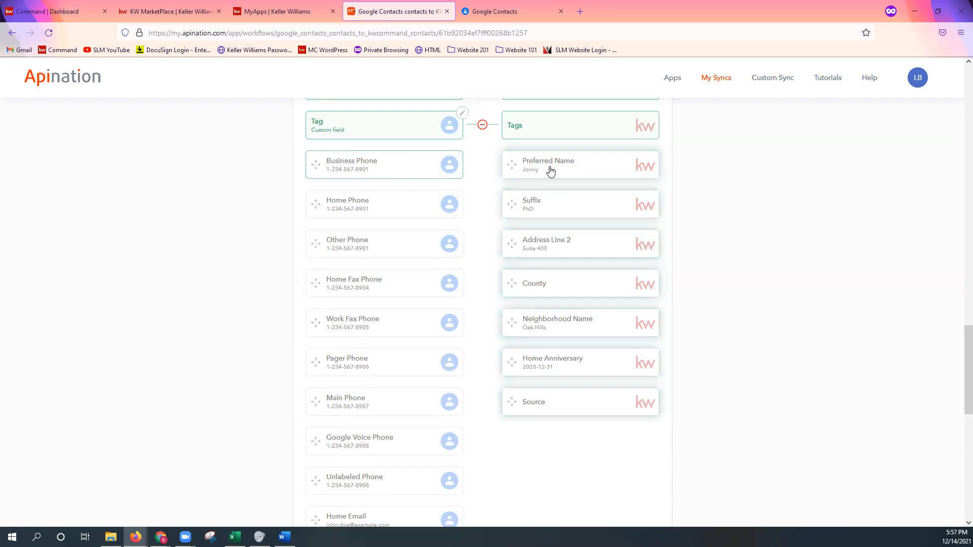
scroll(602, 431, down, 3)
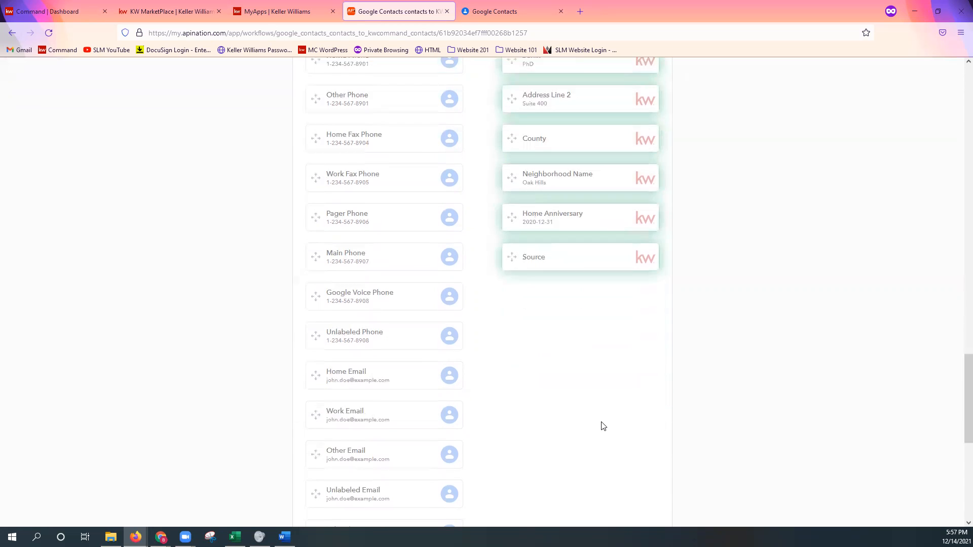
scroll(642, 398, down, 3)
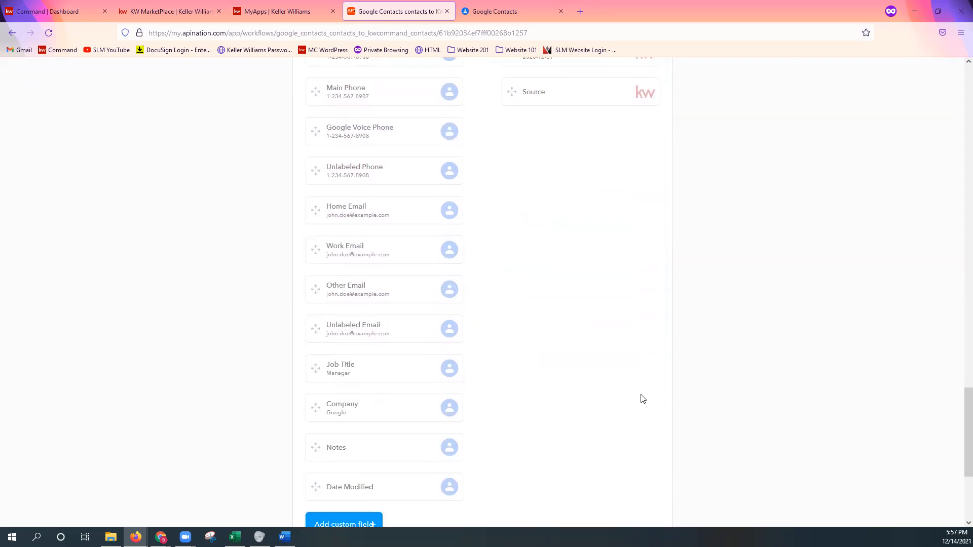
scroll(642, 399, down, 4)
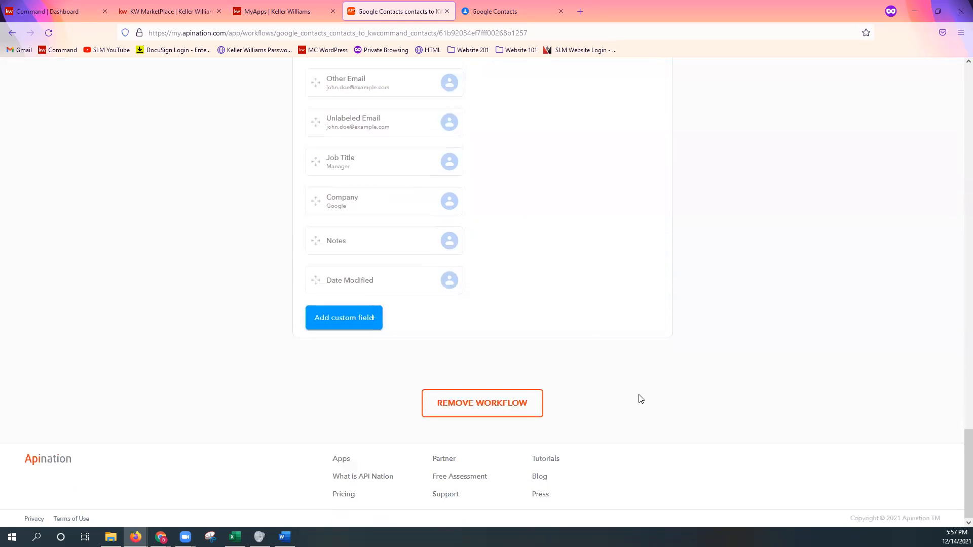
Activate the sync from Google Contacts to KW Command
scroll(568, 296, up, 20)
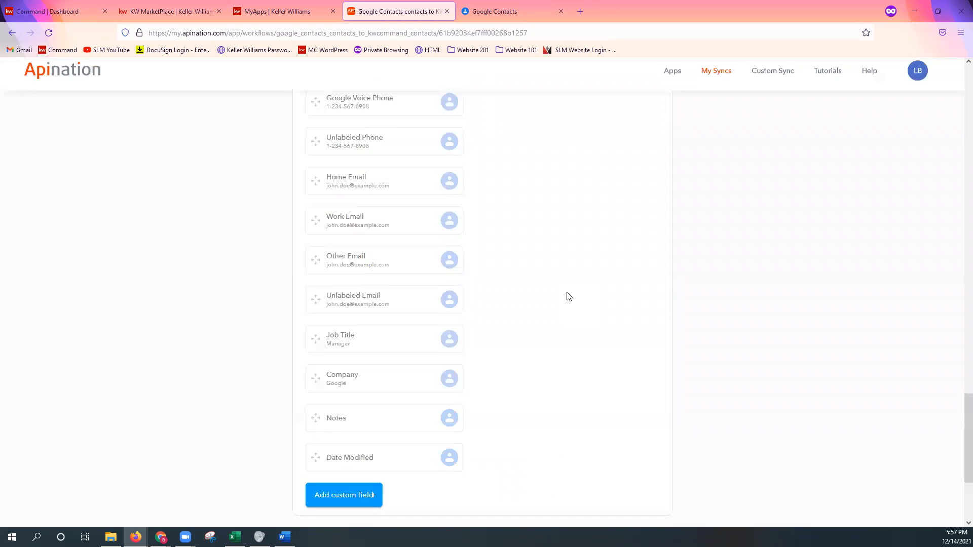
scroll(574, 306, up, 12)
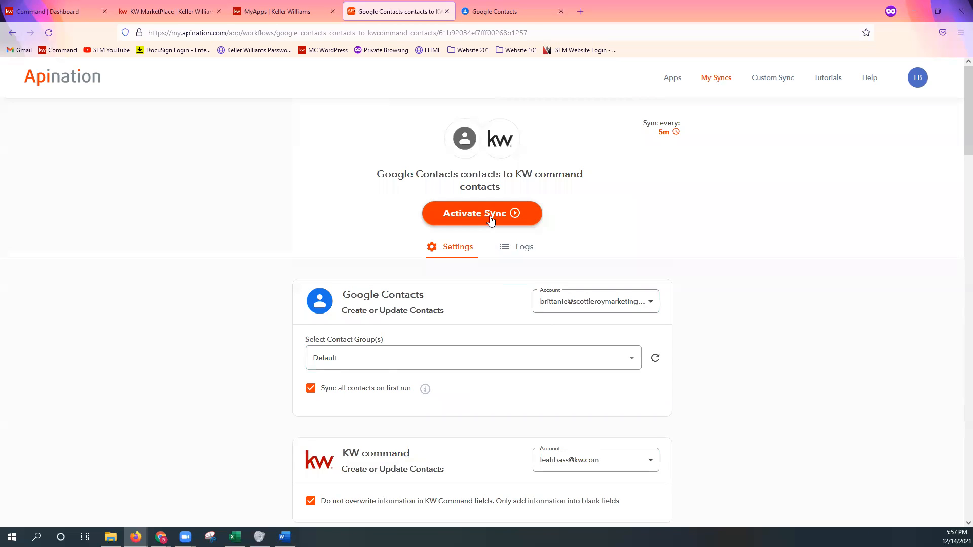
click(490, 219)
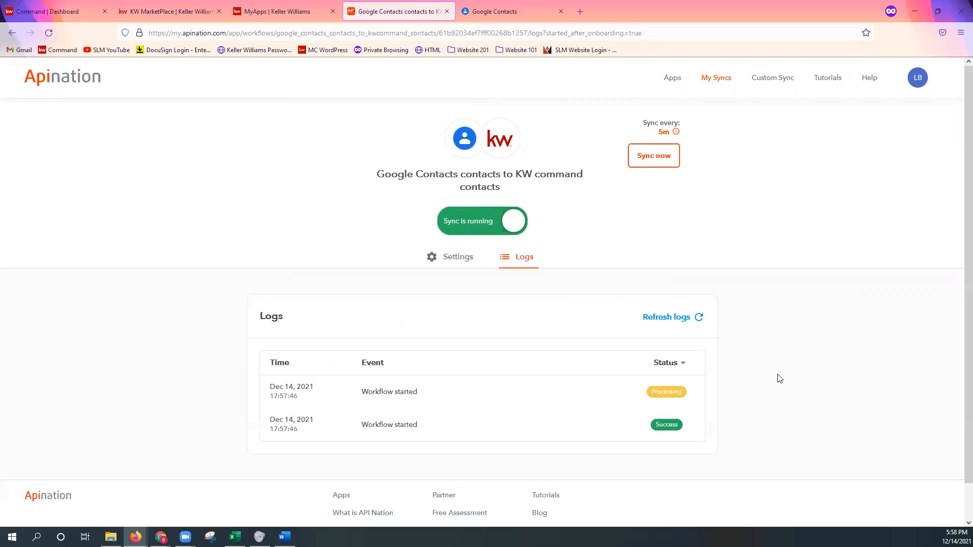
Expand the latest "Workflow started" entry in the sync logs and read through its detailed events
click(416, 394)
scroll(436, 398, down, 2)
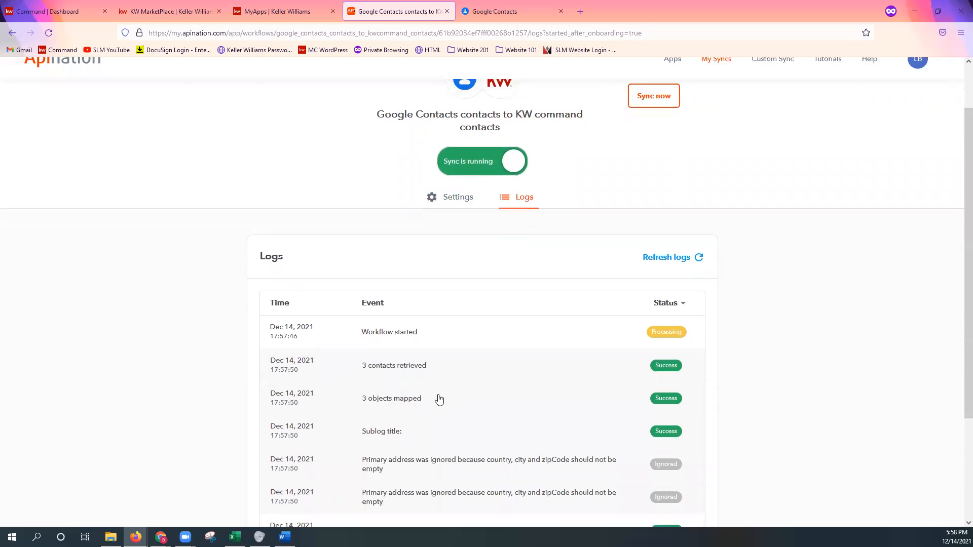
scroll(439, 400, down, 1)
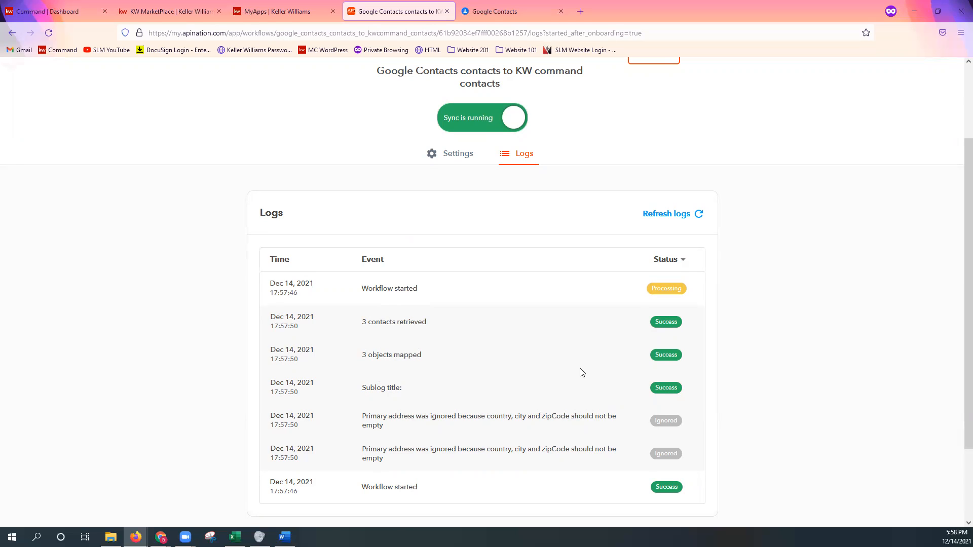
From the Command dashboard, reopen the Google Contacts to KW command sync through the KW Command and Google Contacts app in Marketplace's My Apps
scroll(582, 372, up, 2)
scroll(582, 373, up, 2)
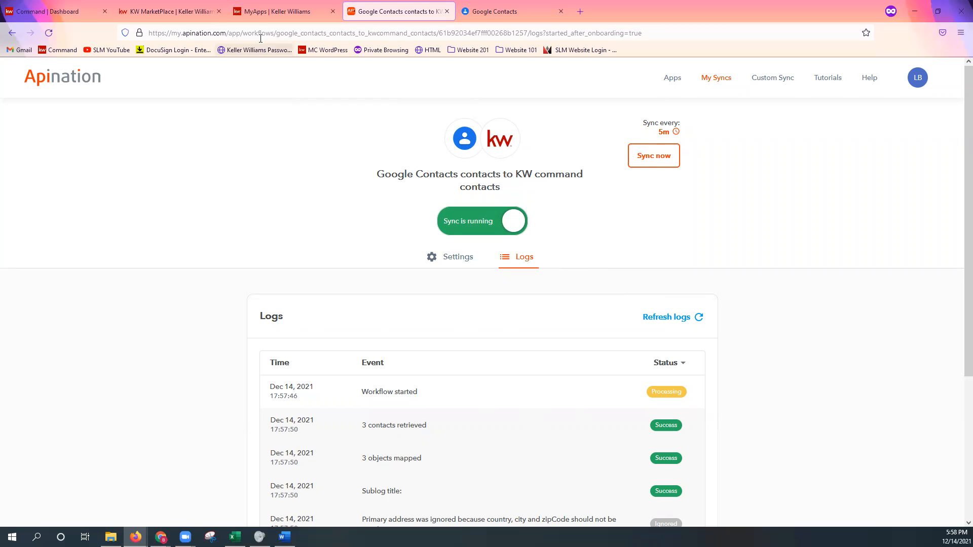
click(274, 14)
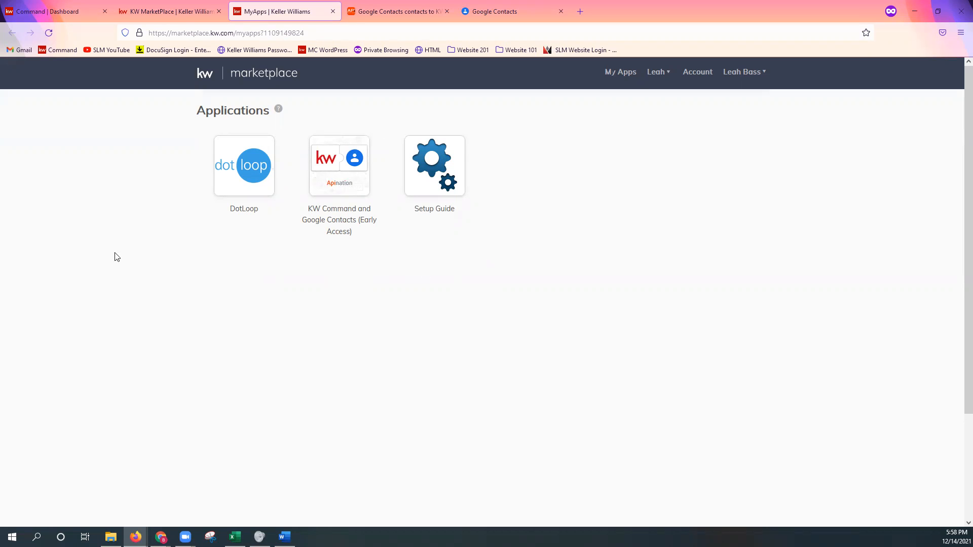
click(41, 10)
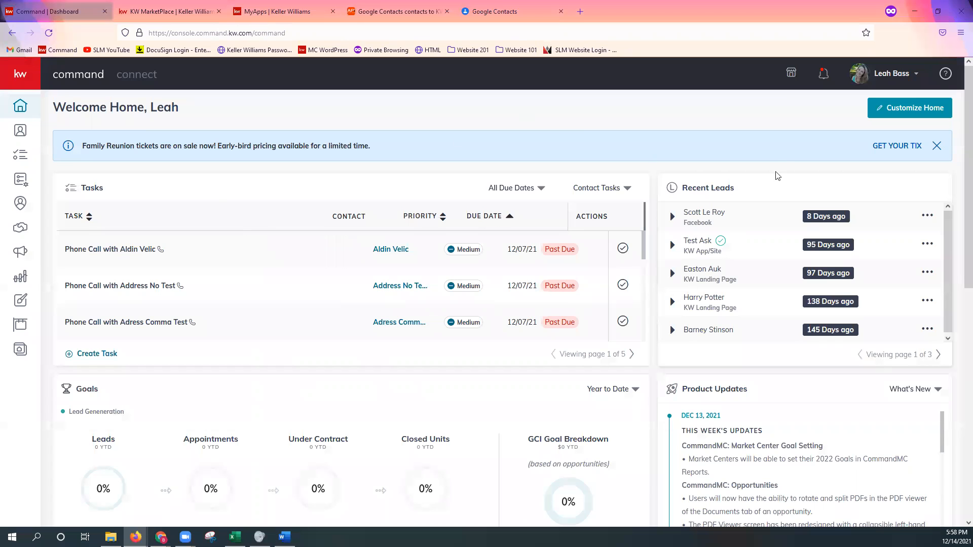
click(791, 73)
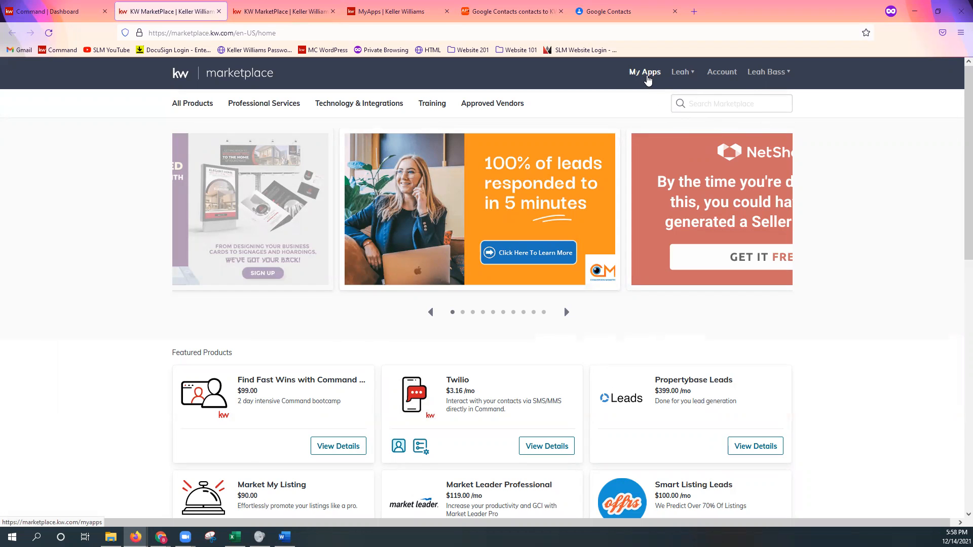
click(646, 72)
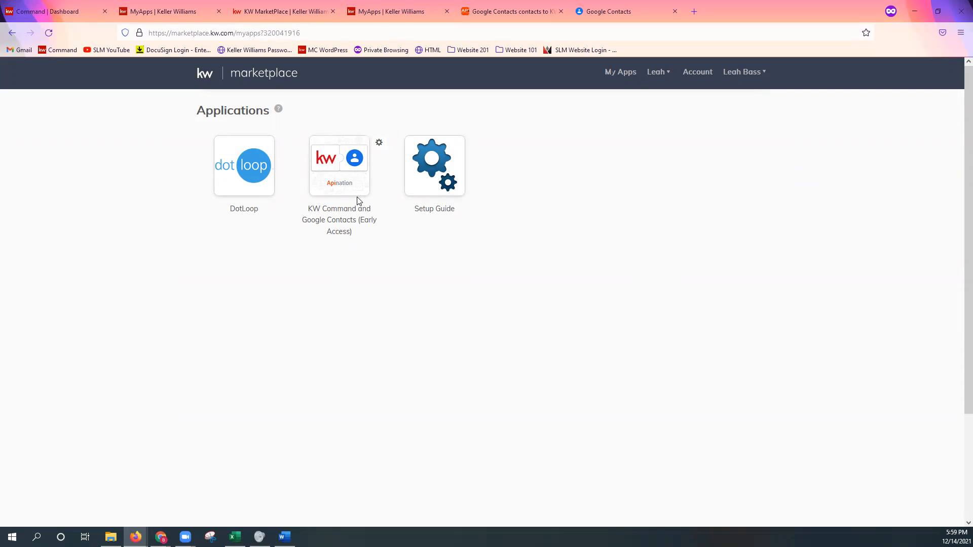
click(339, 178)
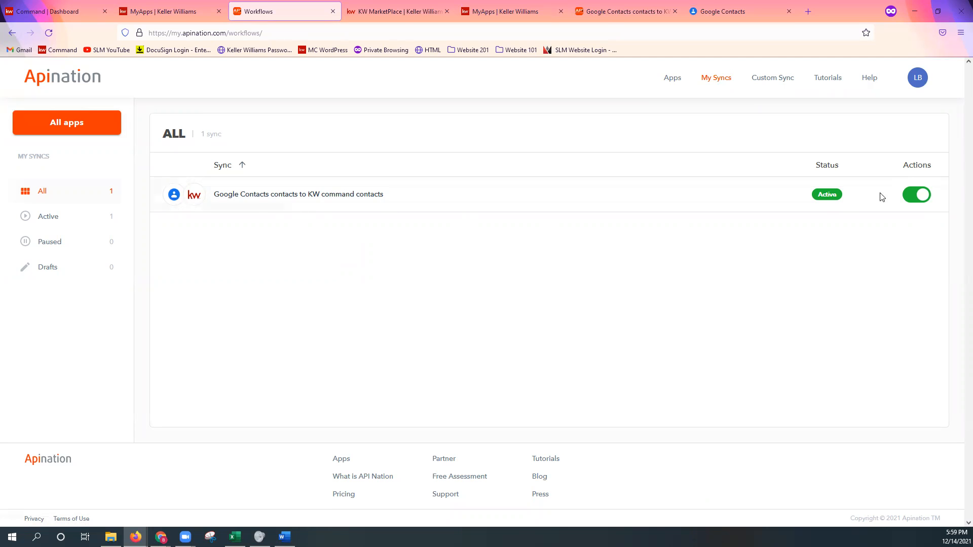
click(269, 202)
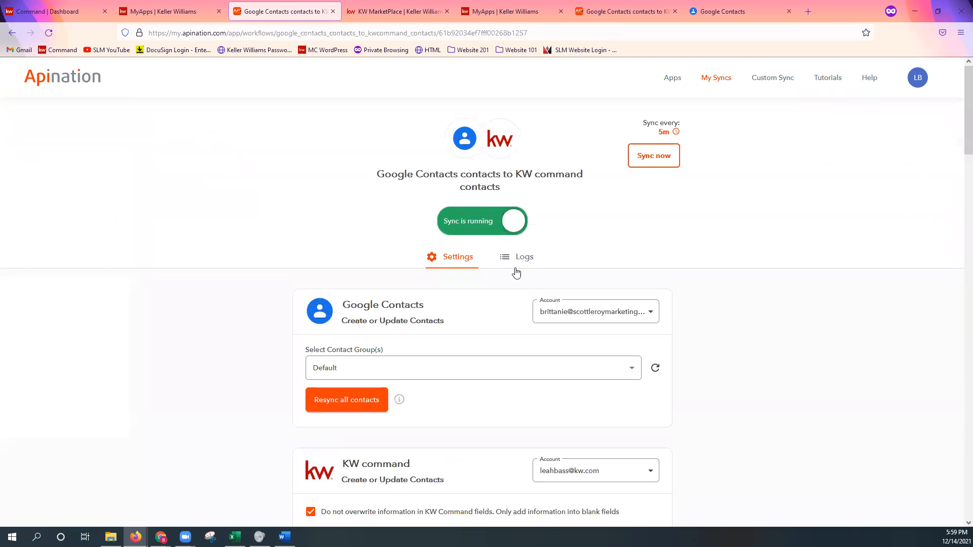
Show the sync's logs, expand the latest "Workflow started" entry and review its events
click(518, 258)
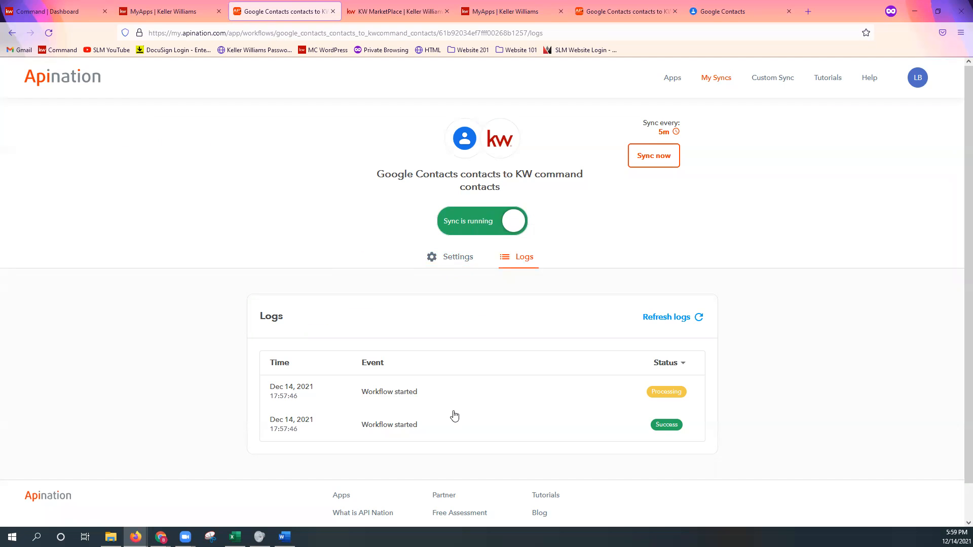
click(398, 394)
scroll(415, 413, down, 2)
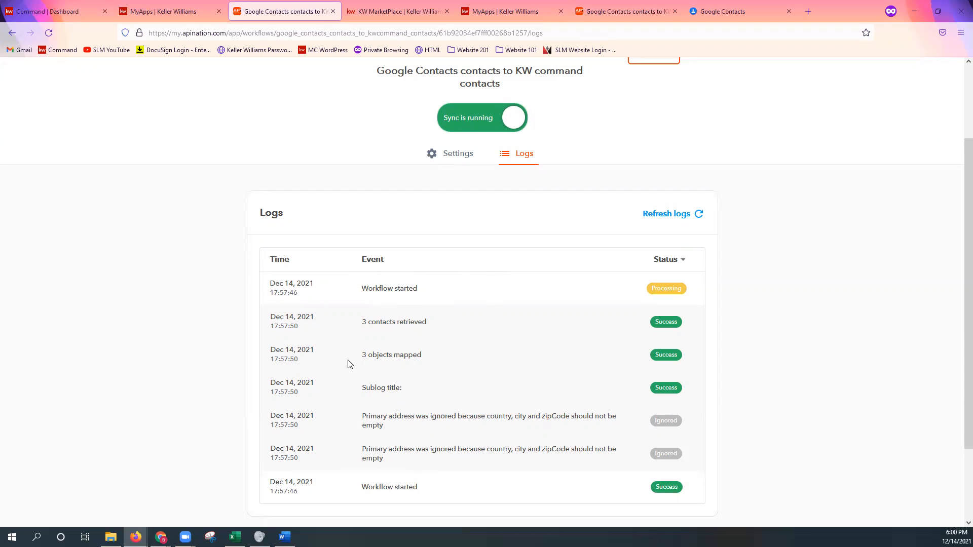
scroll(490, 410, up, 1)
scroll(497, 407, up, 1)
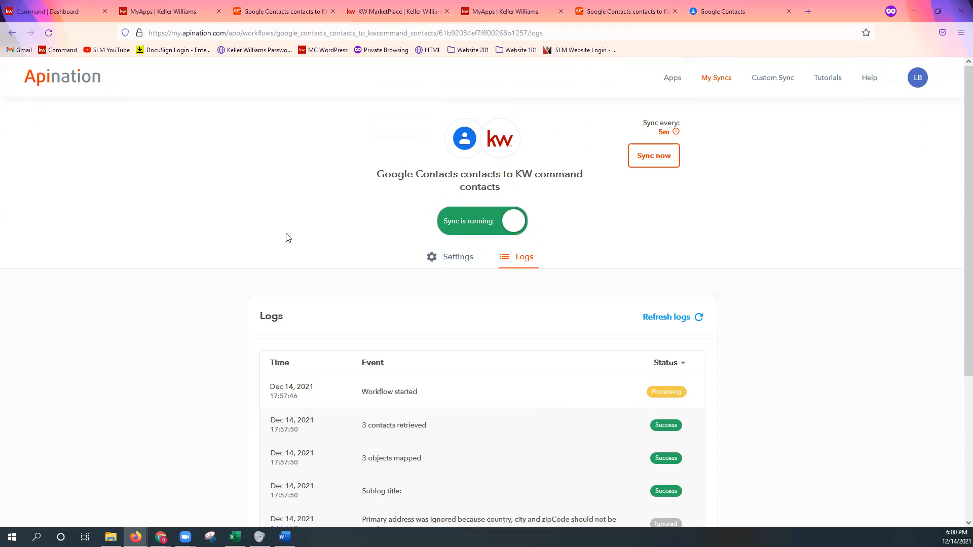
Return to the Command dashboard and open the Contacts page in a new browser tab
click(54, 12)
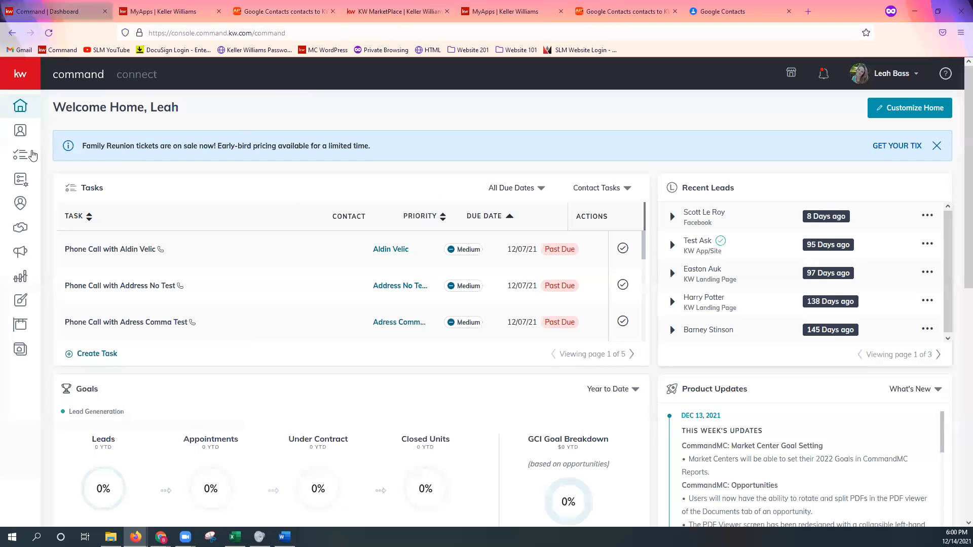
right_click(21, 136)
click(65, 142)
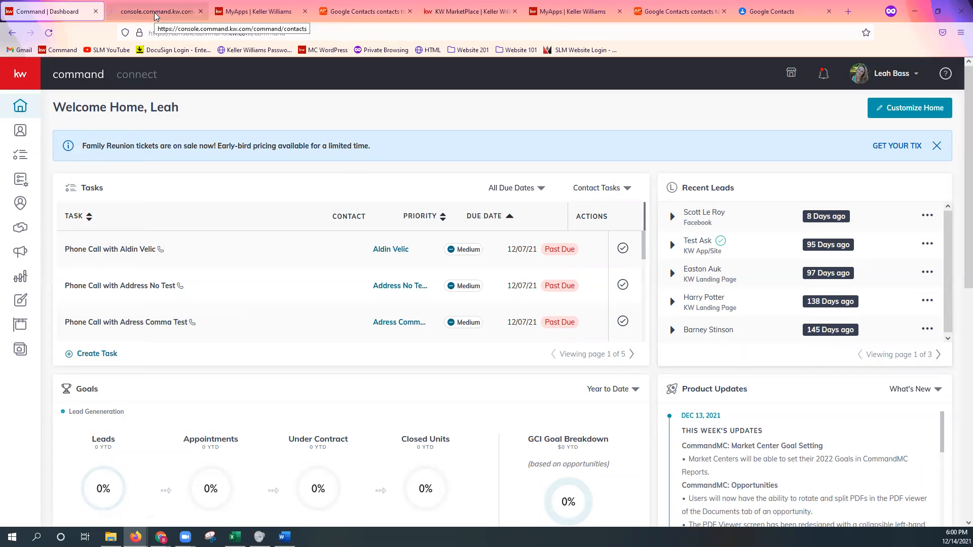
click(154, 12)
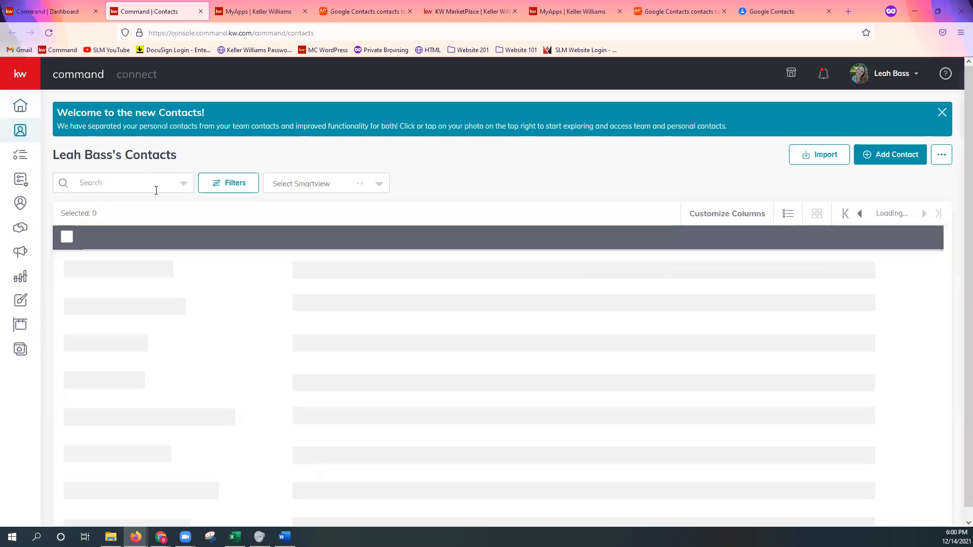
Switch the contacts list to the "Test" SmartView
click(327, 184)
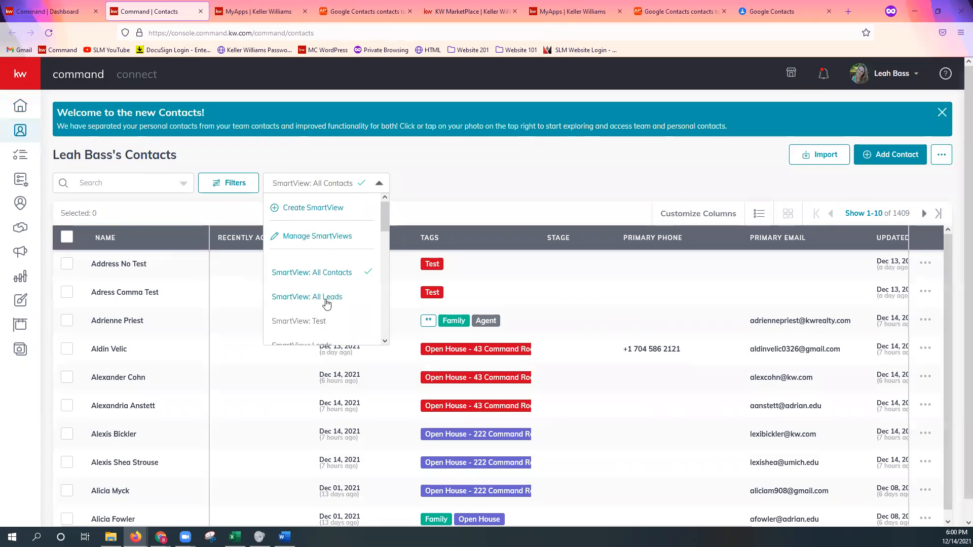
click(316, 321)
click(132, 191)
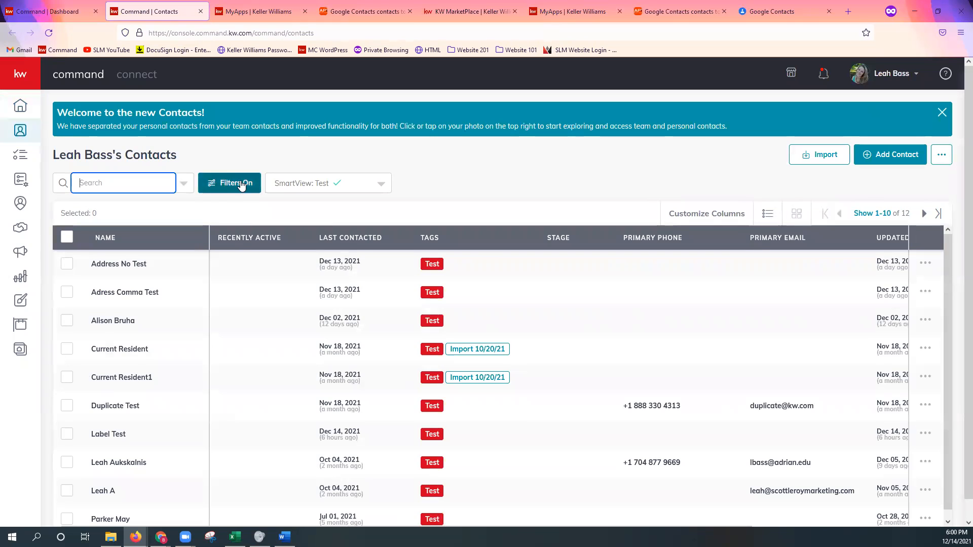
Replace the Test and Testing tags in the contact filters with the "Google Contact" tag and apply the filter
click(238, 183)
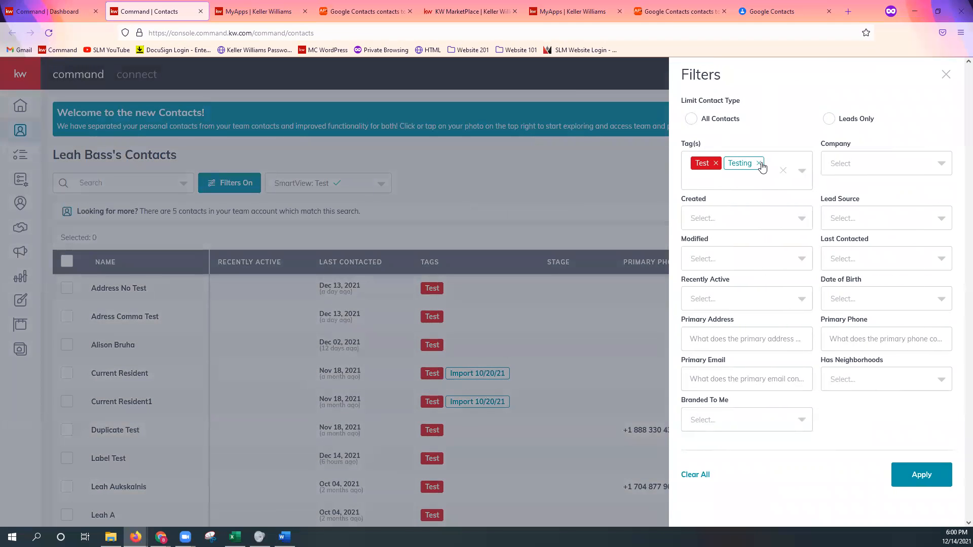
click(716, 164)
click(727, 164)
click(725, 162)
text(Google)
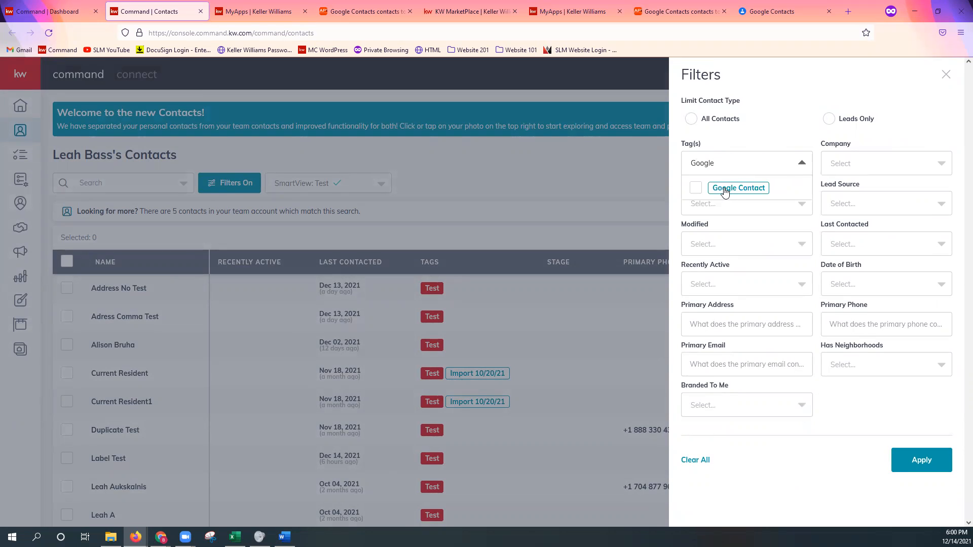
click(726, 188)
click(919, 459)
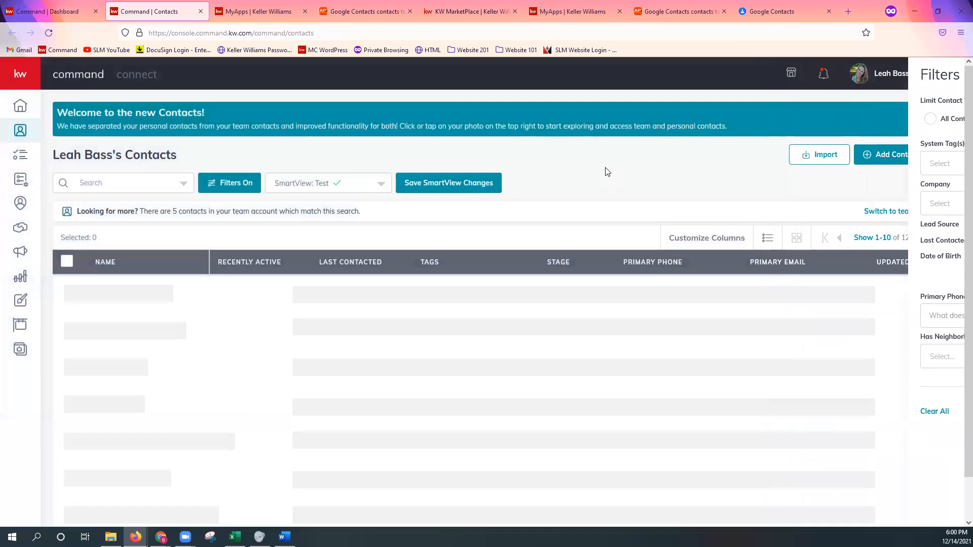